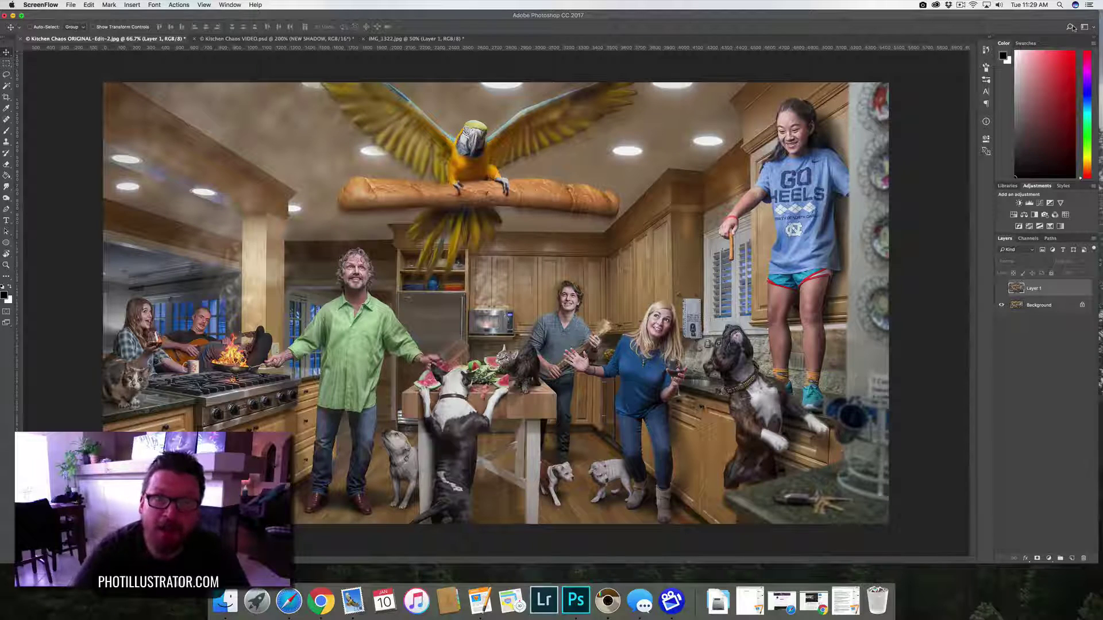
Step: Show Layer 1 on the IMG_1322.jpg booth photo, then start closing that document
click(388, 39)
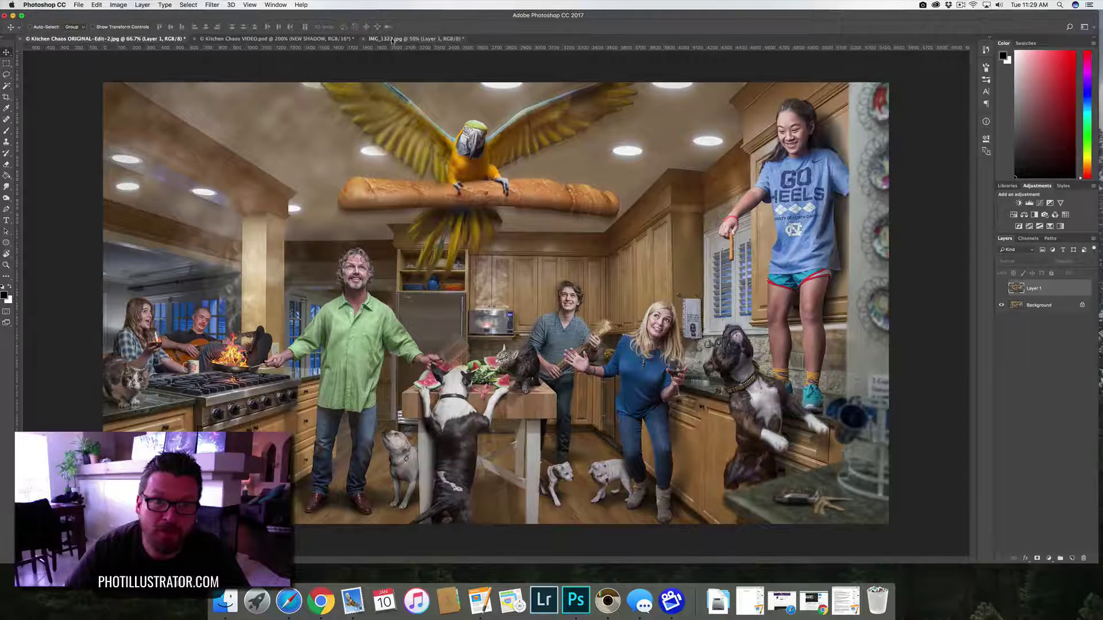
click(392, 39)
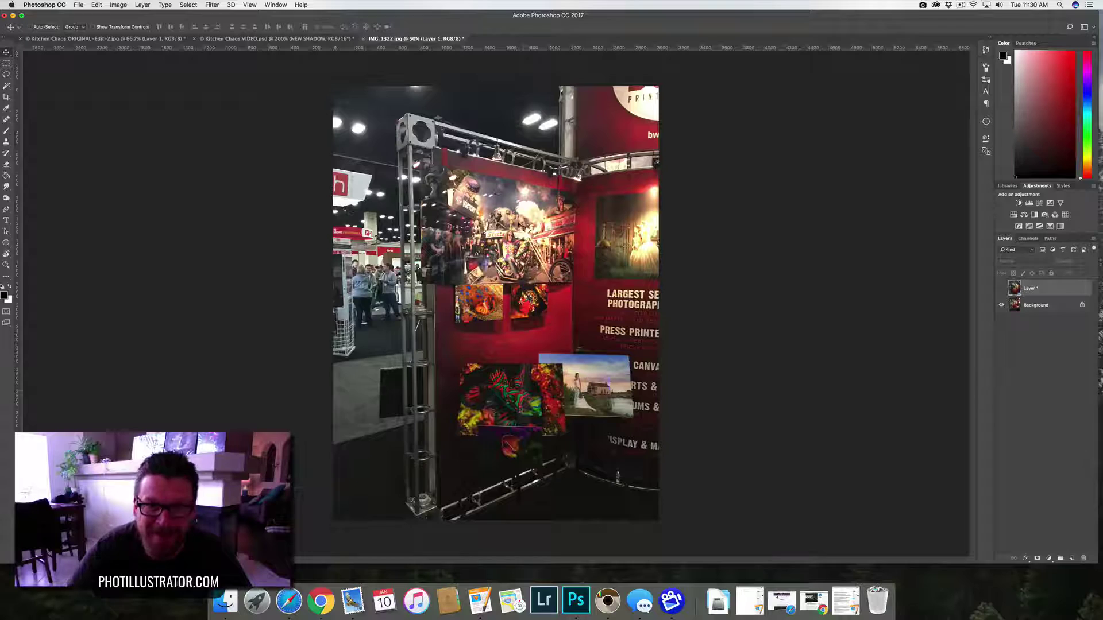
click(1002, 290)
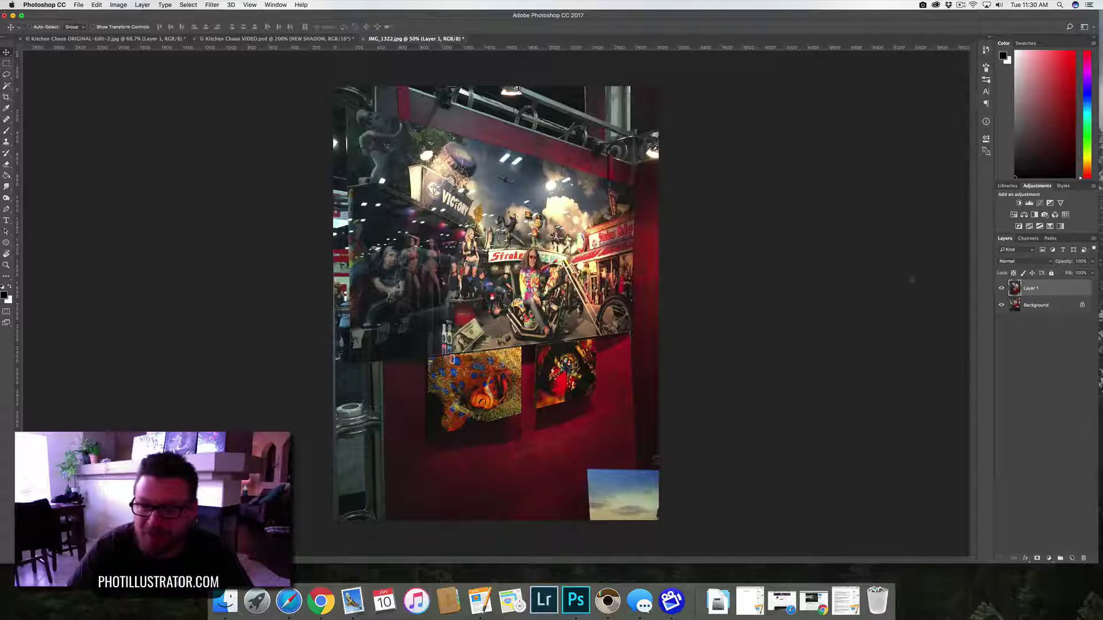
click(364, 39)
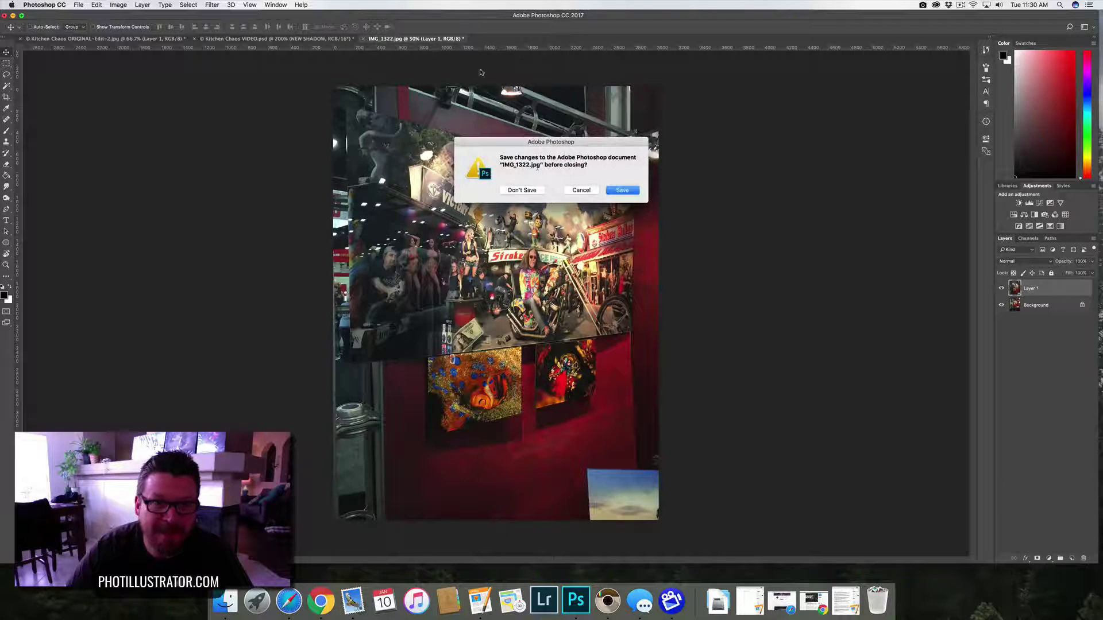
Step: Close IMG_1322.jpg unsaved, compare Layer 1 off and on, then close Kitchen Chaos ORIGINAL
click(521, 190)
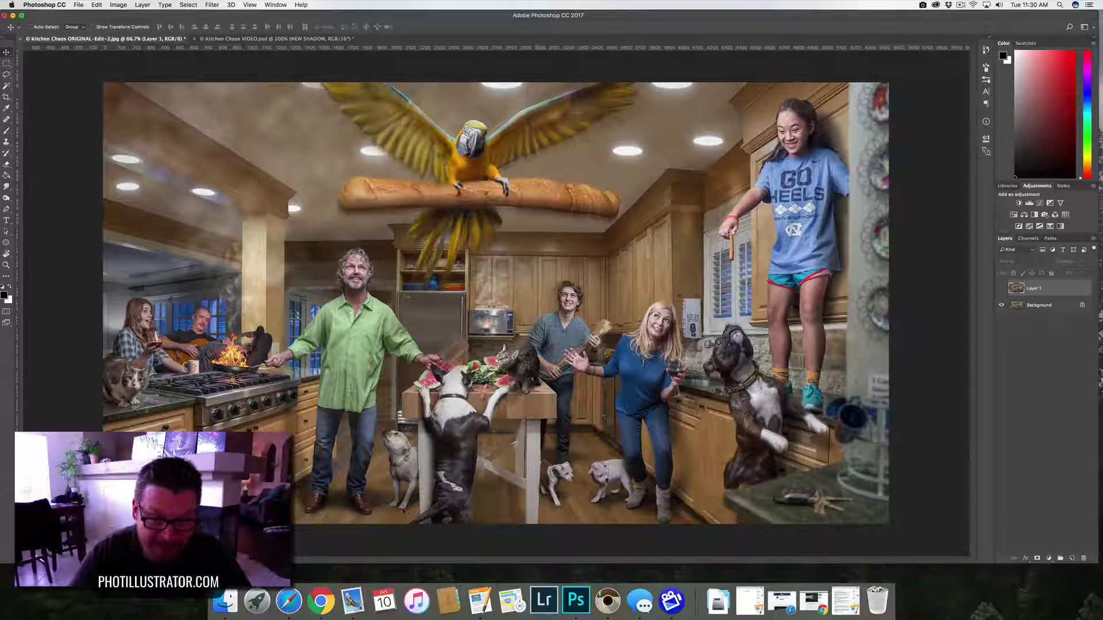
click(1001, 287)
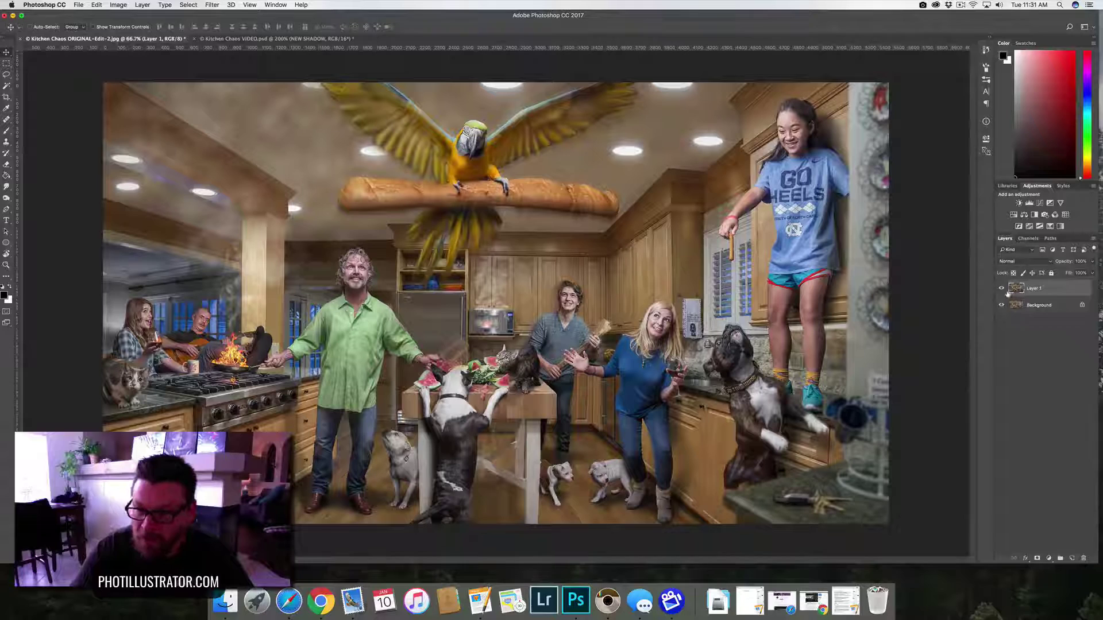
click(1001, 288)
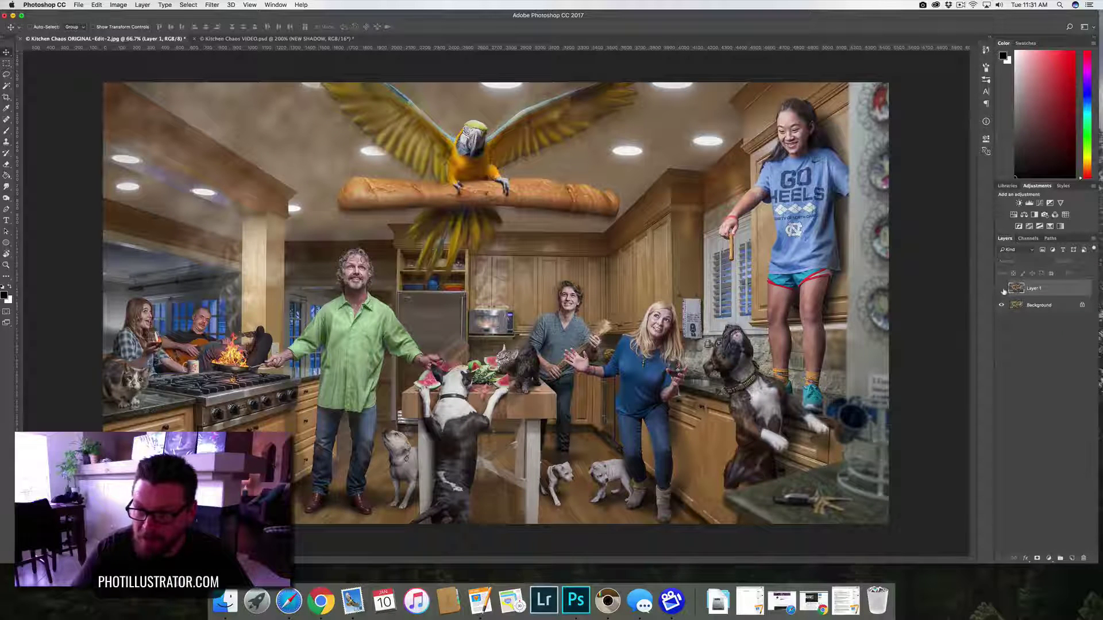
click(1001, 288)
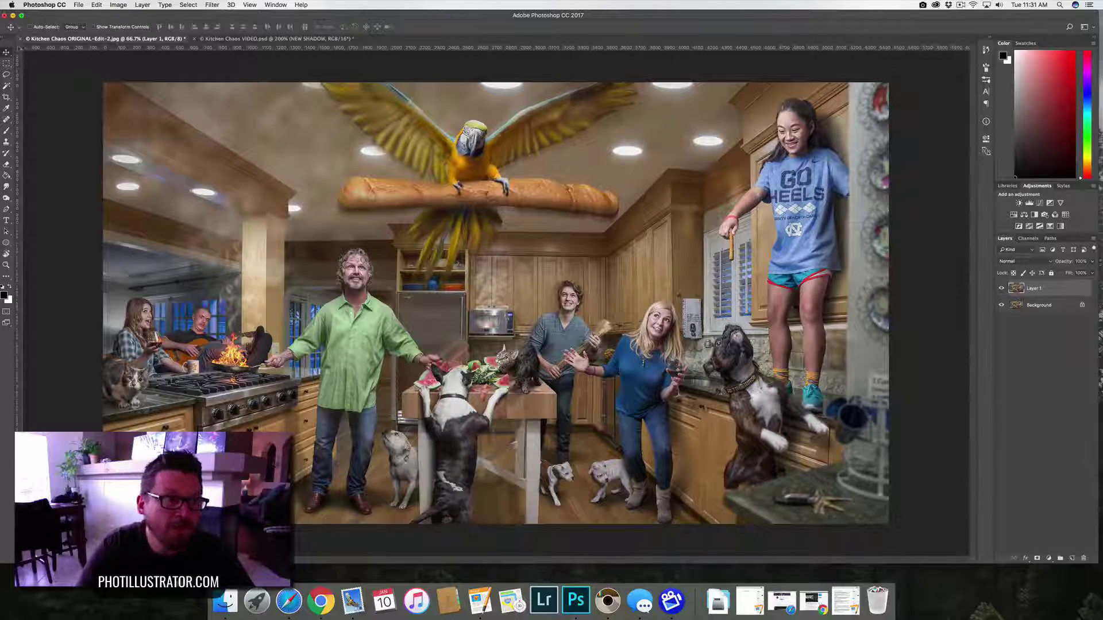
click(20, 39)
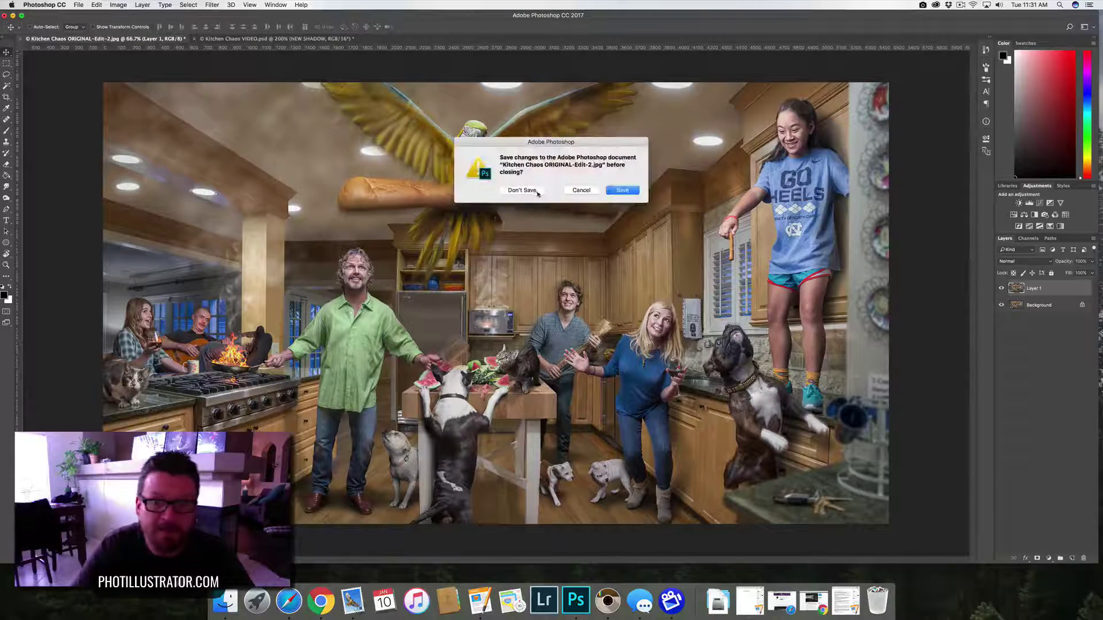
Step: Discard the original's changes and zoom to 300% on the woman's boots in Kitchen Chaos VIDEO.psd
click(471, 190)
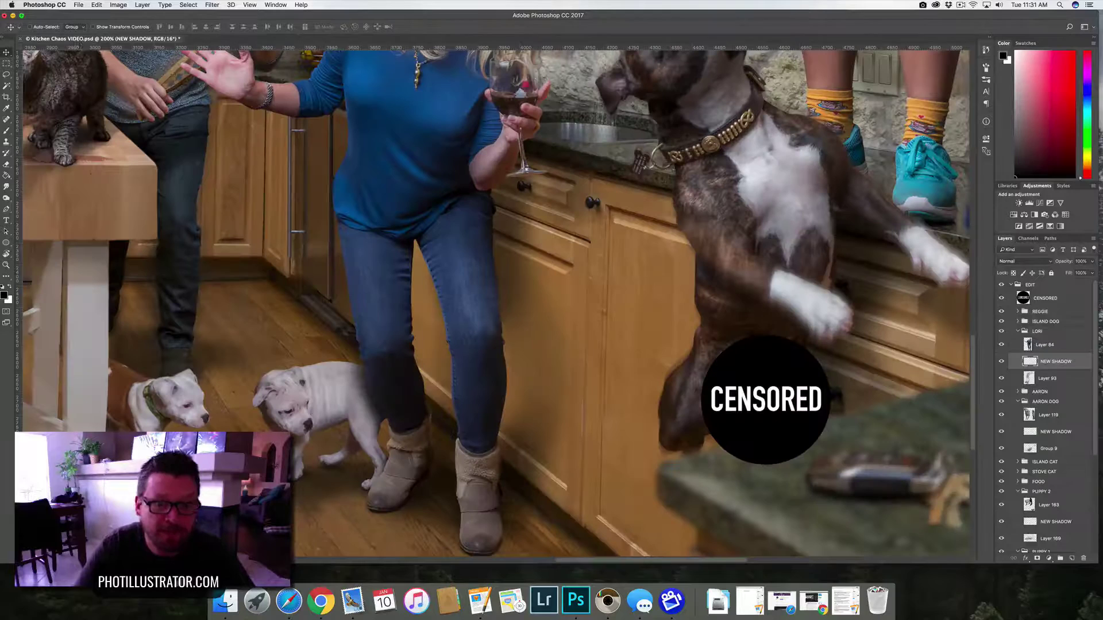
scroll(506, 494, down, 3)
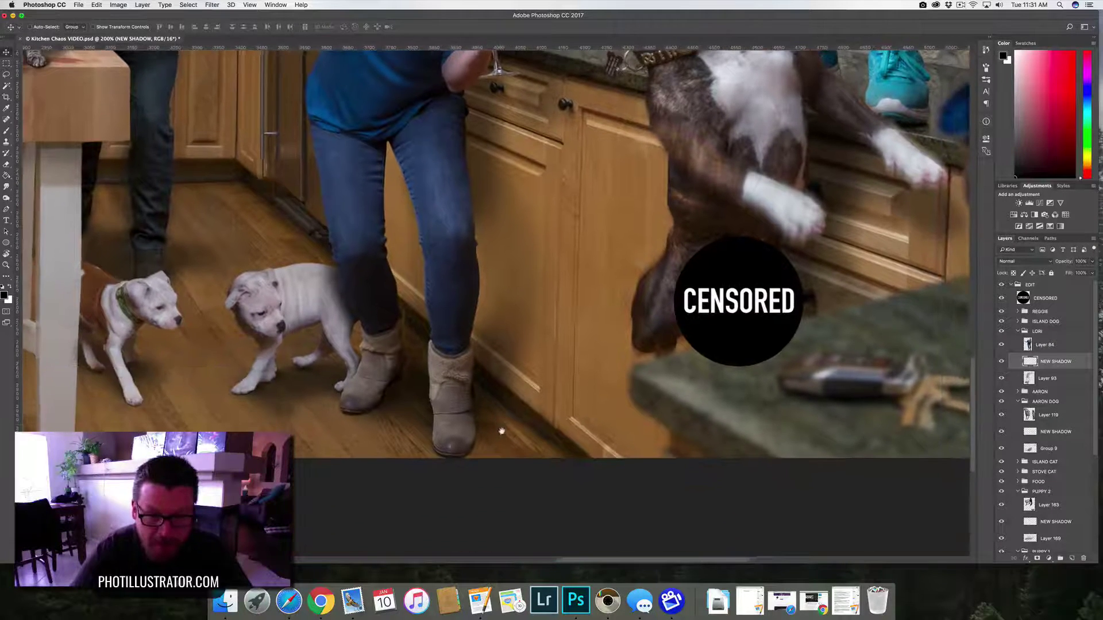
scroll(477, 459, up, 2)
scroll(474, 458, up, 1)
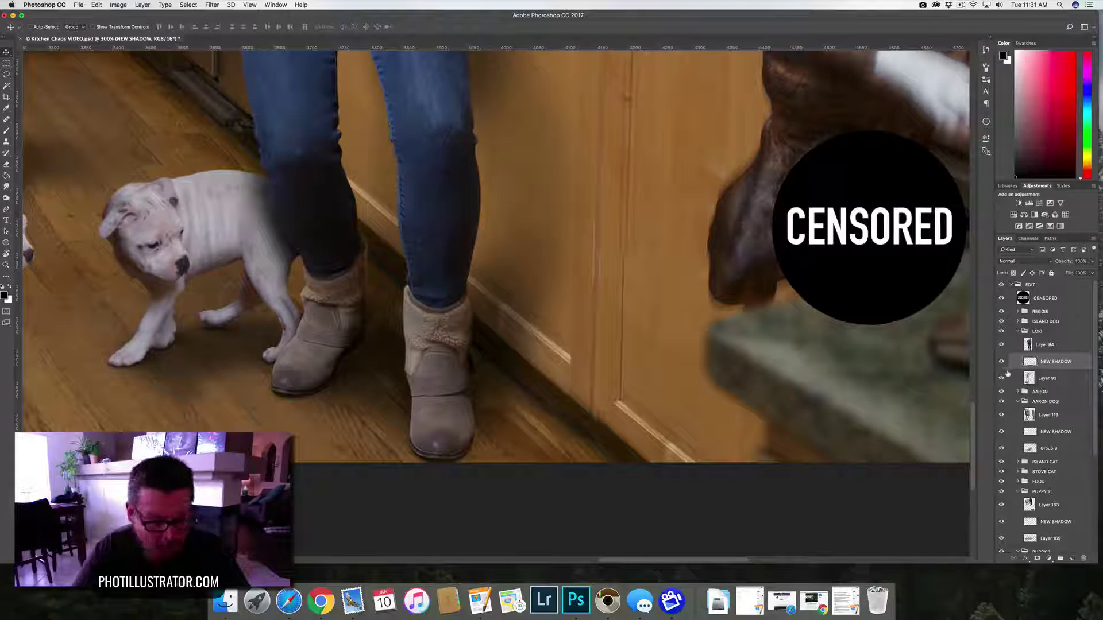
Step: Brush a shadow under the boots, erase the excess by the cabinet at 100%, and set the layer to 70%
key(b)
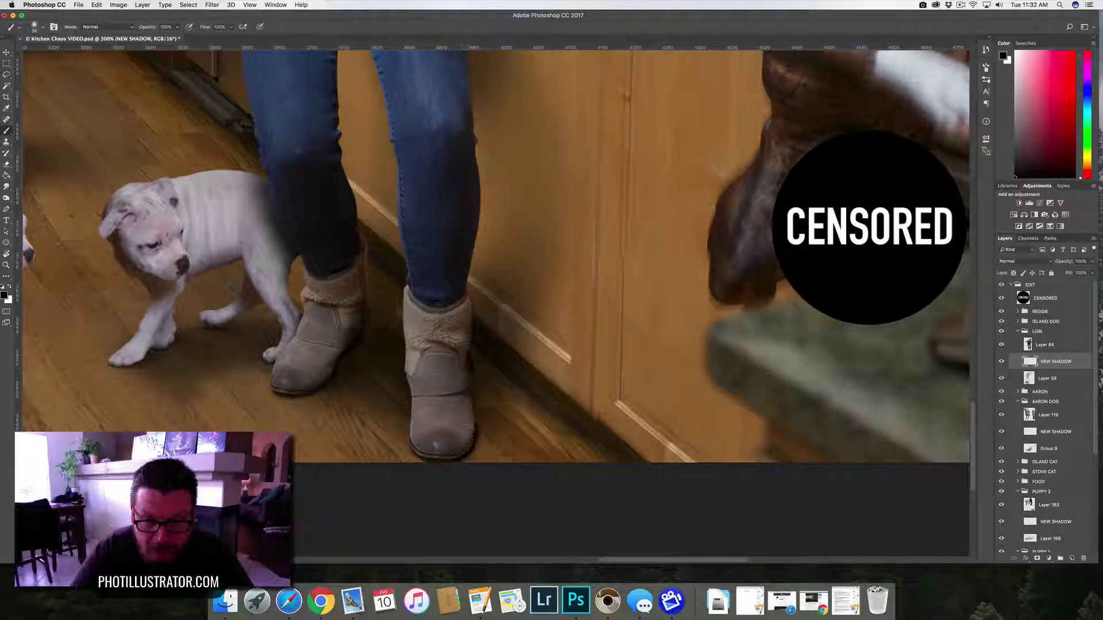
click(452, 435)
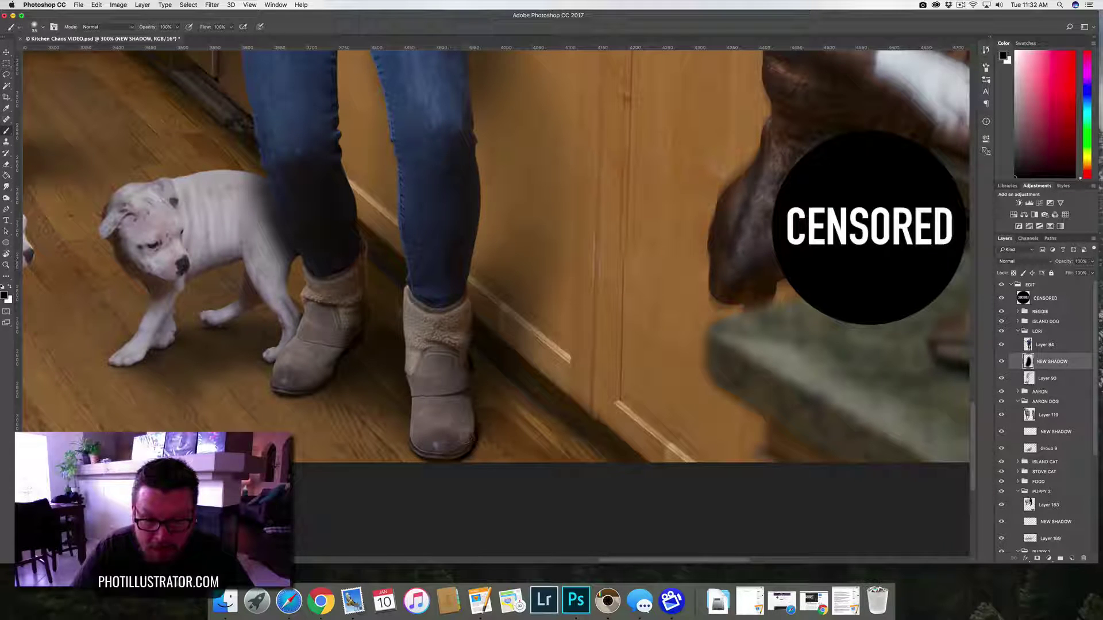
key(e)
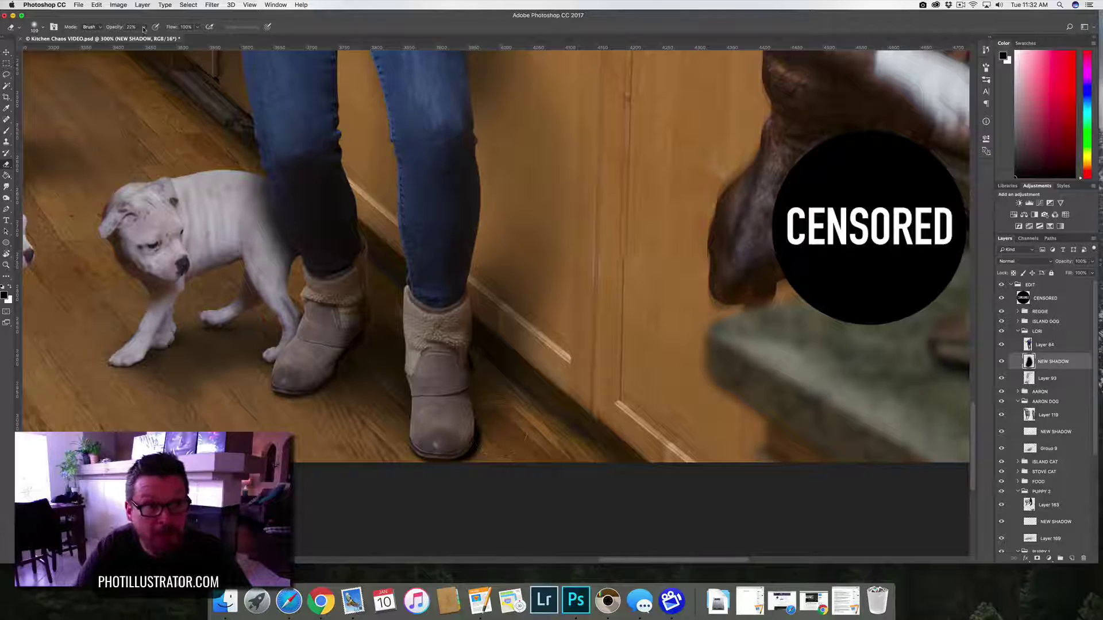
click(143, 27)
drag(143, 37, 209, 40)
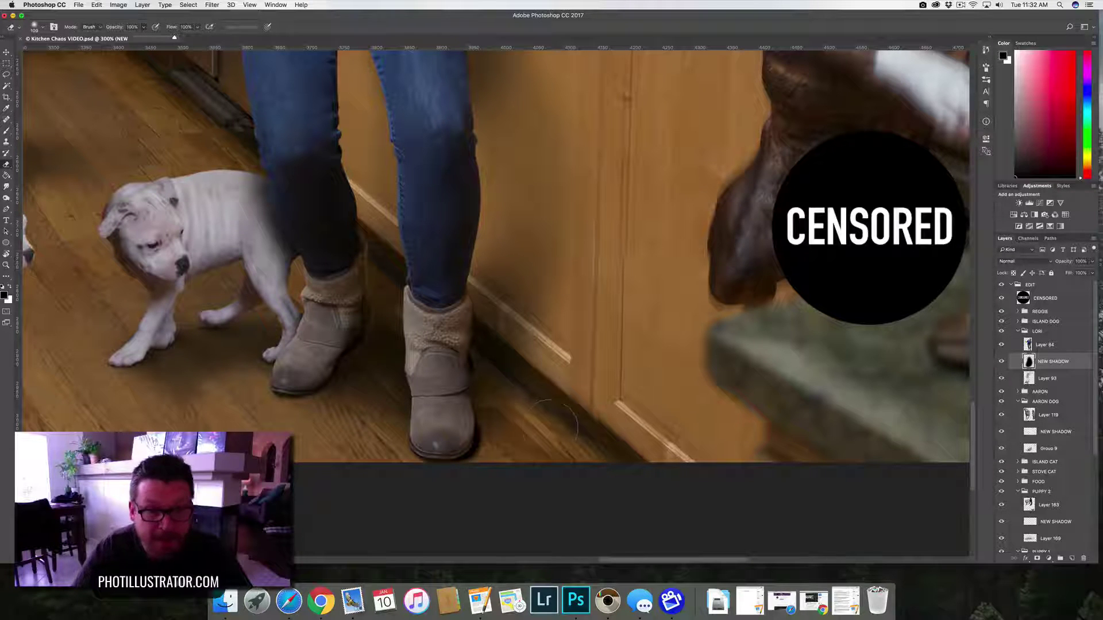
mouse_move(572, 409)
mouse_down()
mouse_move(544, 424)
mouse_move(560, 445)
mouse_up()
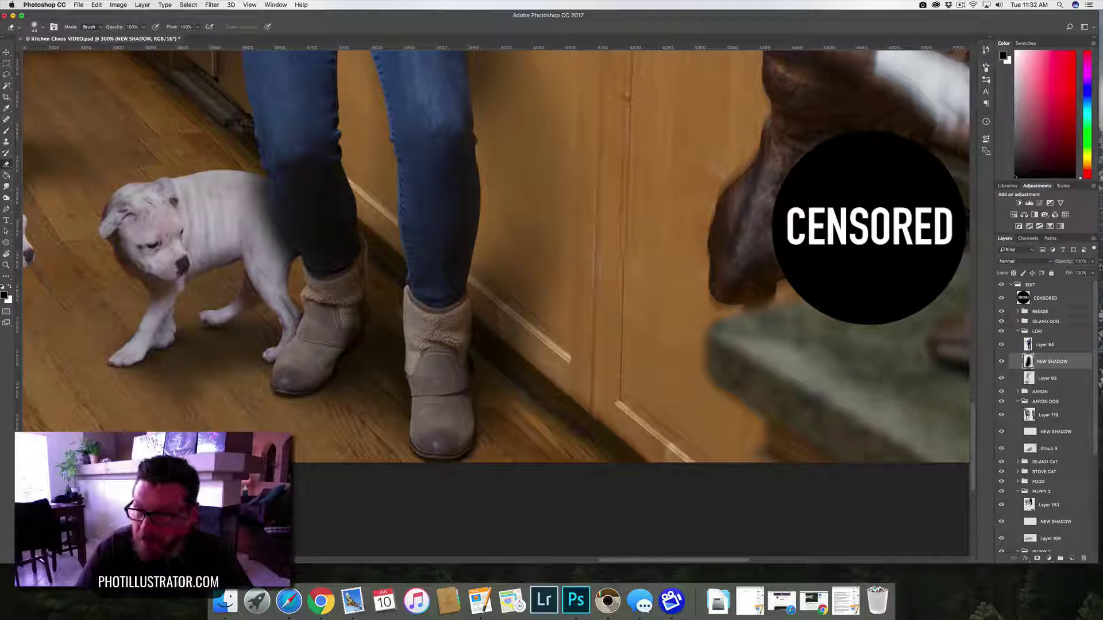
mouse_move(1092, 261)
mouse_down()
mouse_move(1070, 274)
mouse_move(1084, 274)
mouse_up()
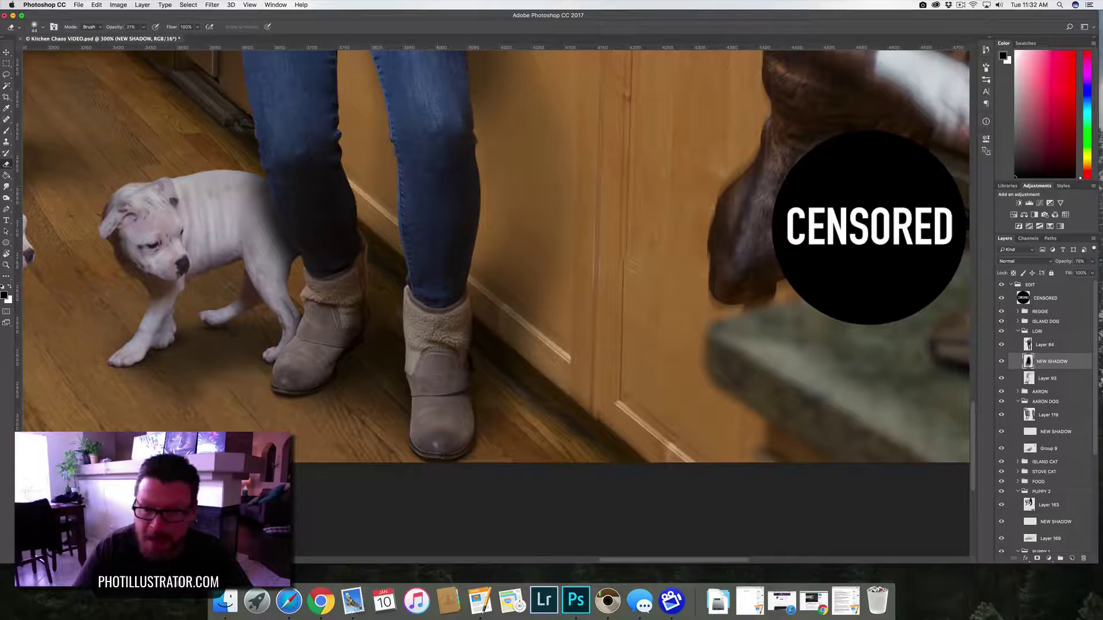
Step: Collapse LORI, select NEW SHADOW under AARON DOG, pan to the grey dog, and pick the Brush
click(1016, 332)
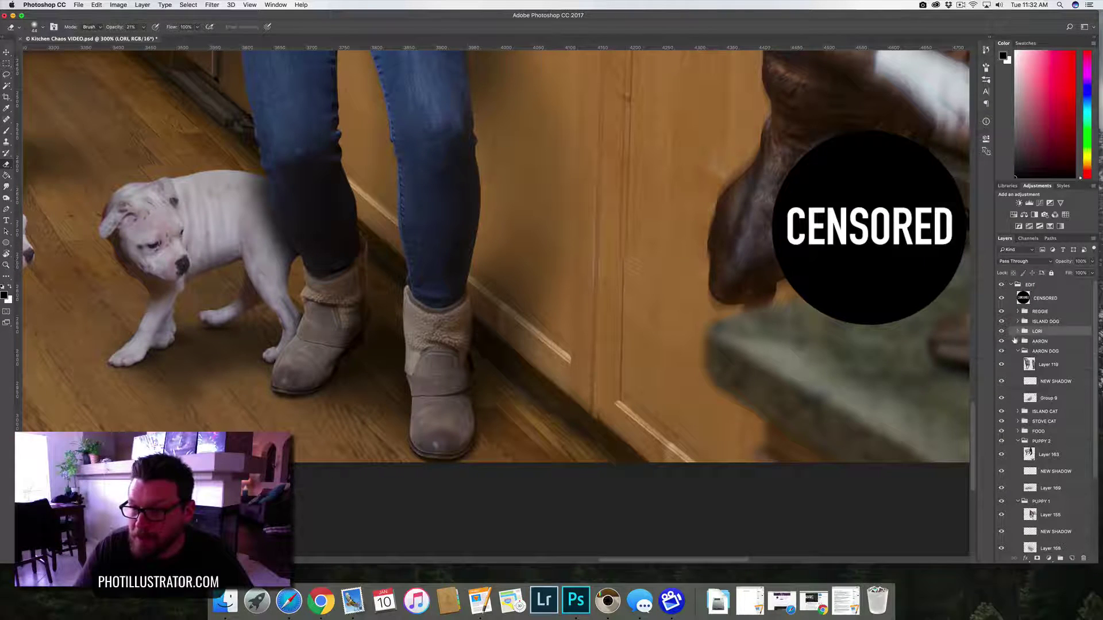
click(1042, 381)
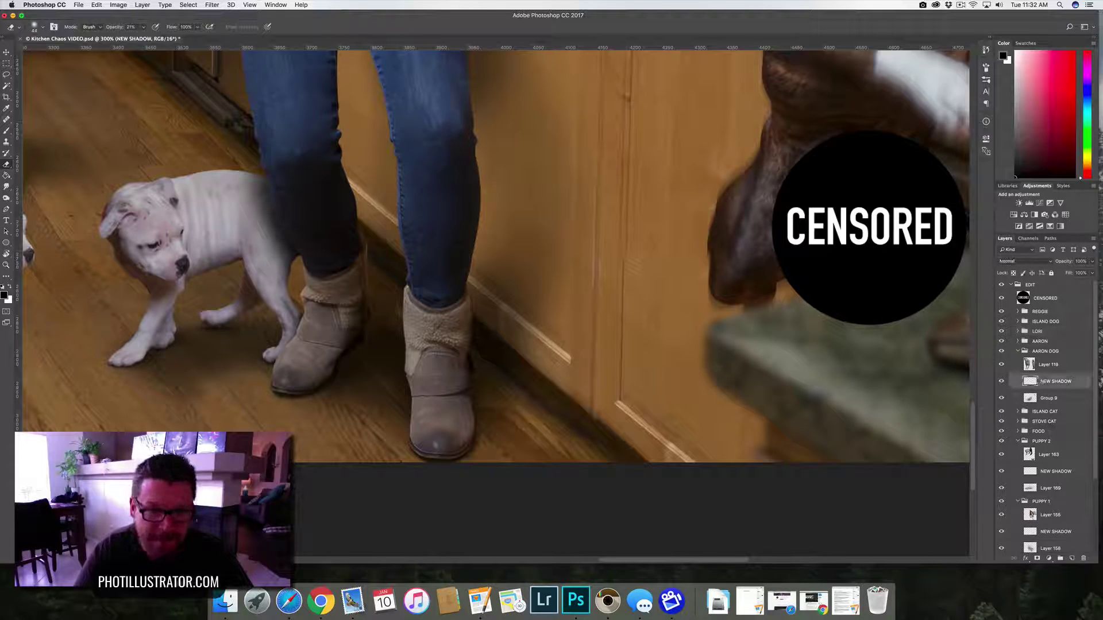
scroll(179, 275, left, 15)
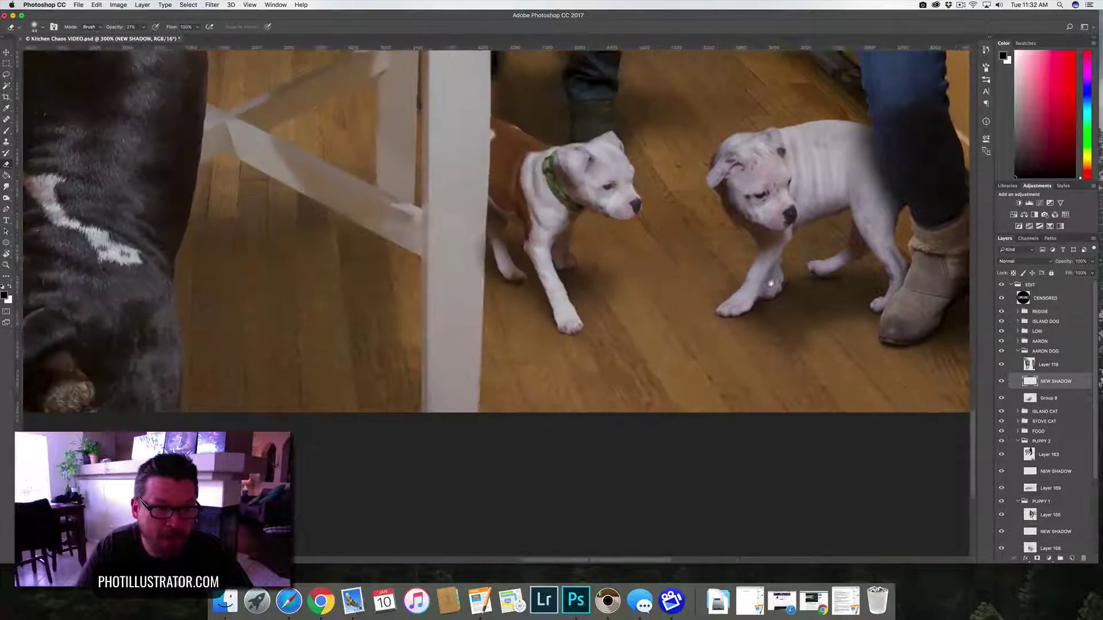
scroll(241, 301, down, 3)
scroll(413, 386, up, 5)
scroll(413, 387, left, 5)
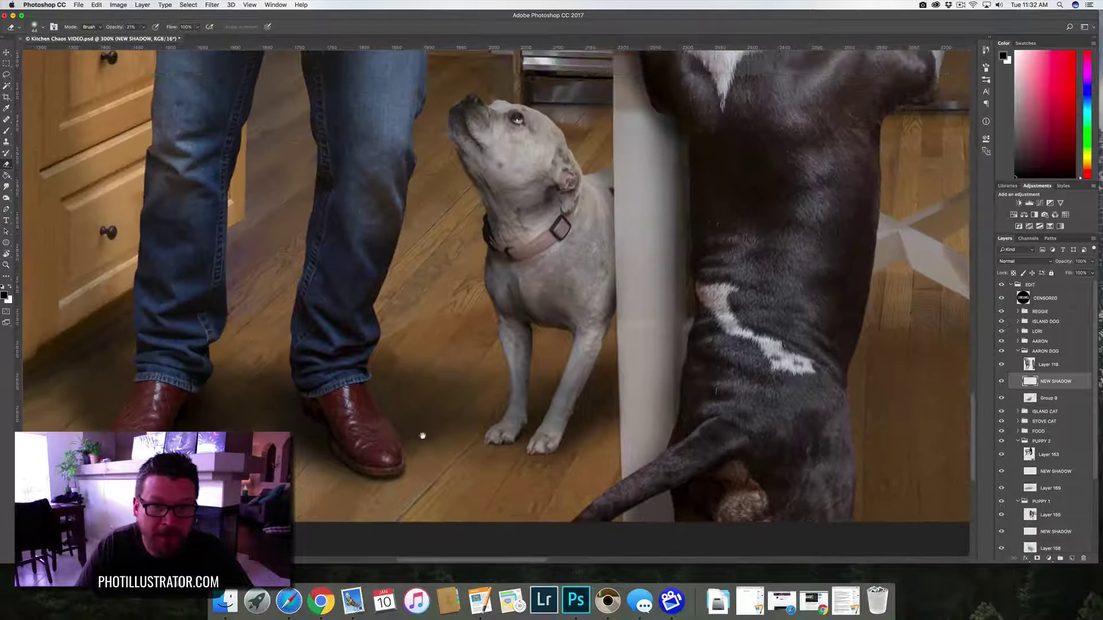
scroll(382, 259, right, 5)
scroll(382, 259, up, 2)
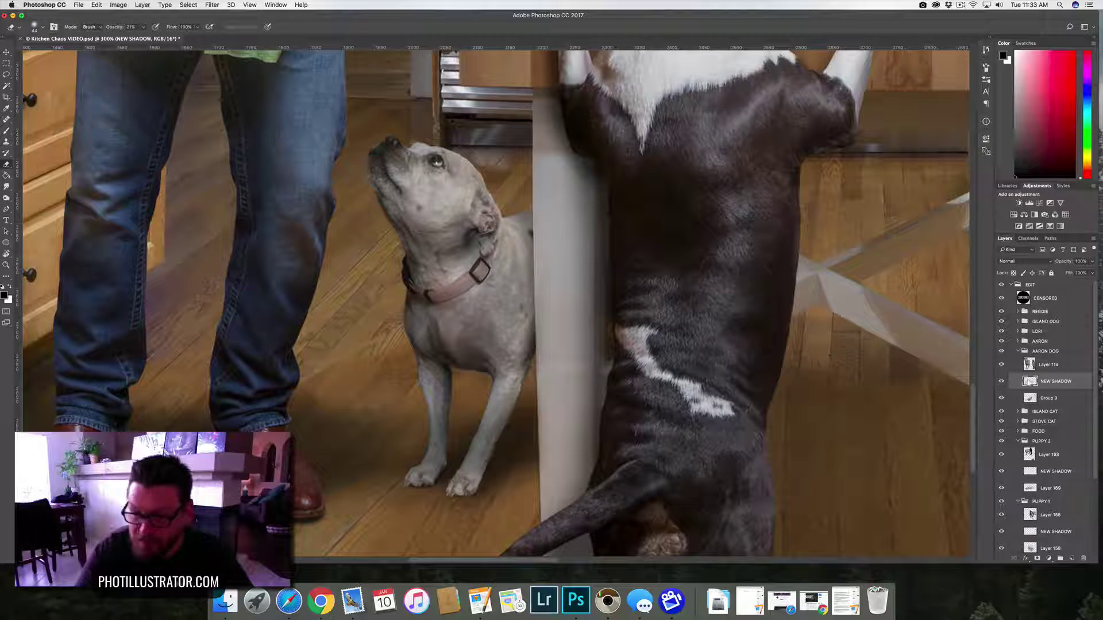
key(b)
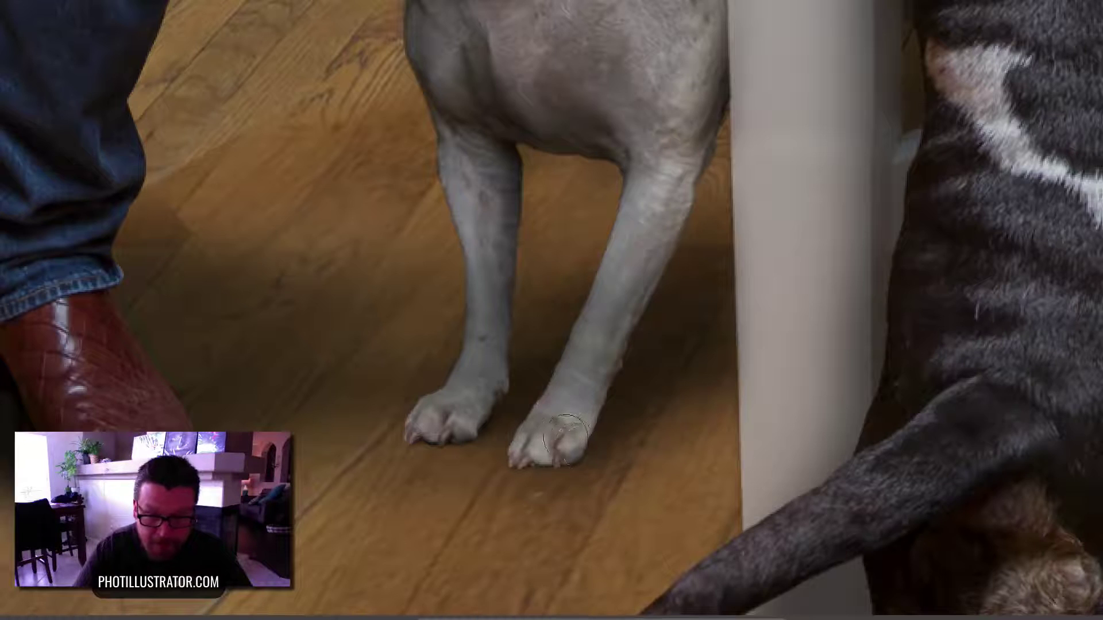
Step: Paint a soft shadow between the grey dog's front legs with a roughly 38 px brush
drag(468, 482, 462, 474)
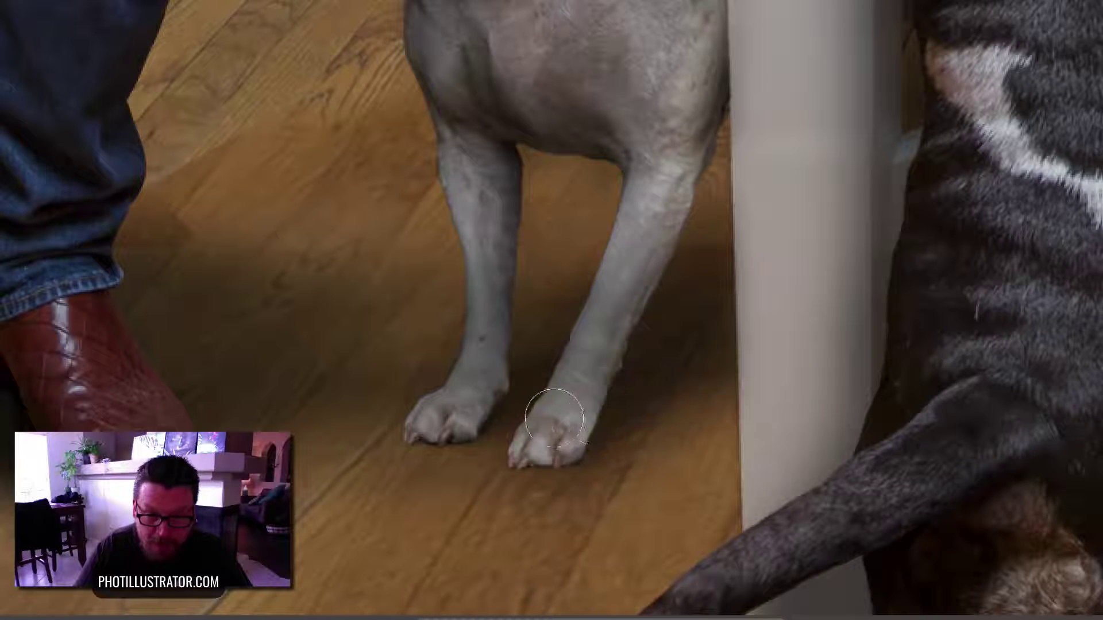
mouse_move(563, 432)
mouse_down()
mouse_move(663, 393)
mouse_move(640, 396)
mouse_move(704, 352)
mouse_move(609, 403)
mouse_up()
drag(476, 408, 655, 330)
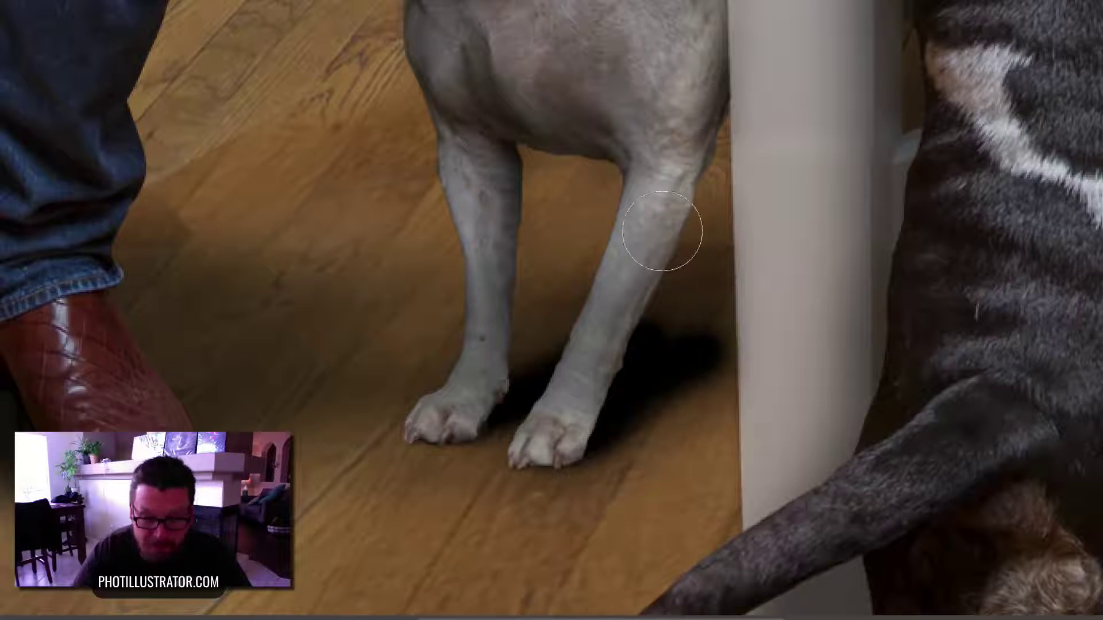
Step: Enlarge the brush to about 120 px and lower the NEW SHADOW opacity, keeping Fill at 100%
drag(681, 246, 790, 267)
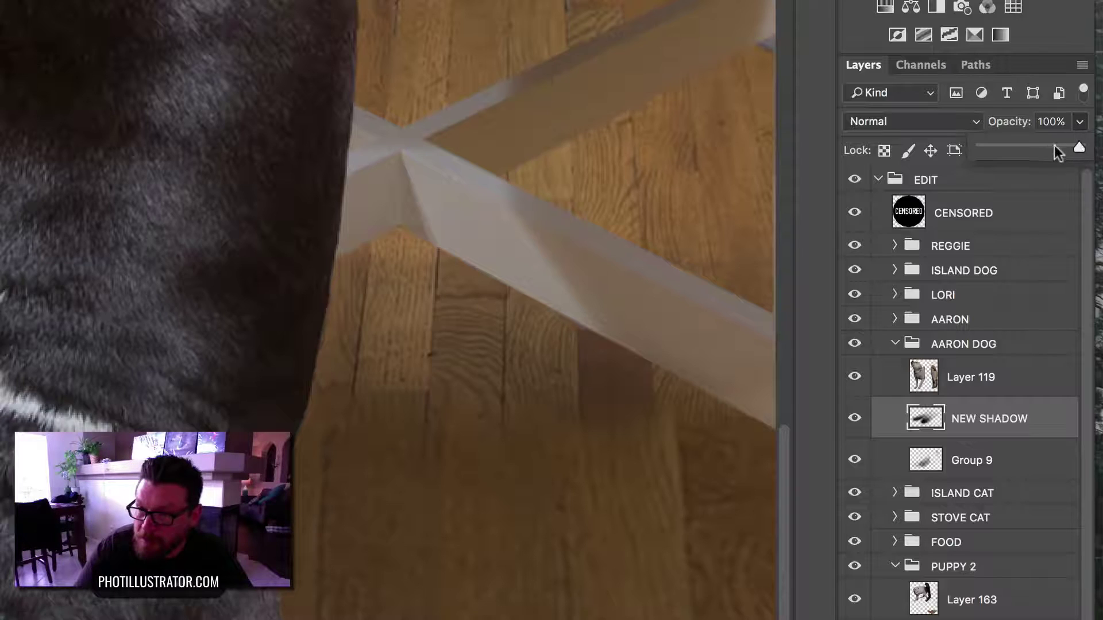
drag(1054, 148, 1013, 147)
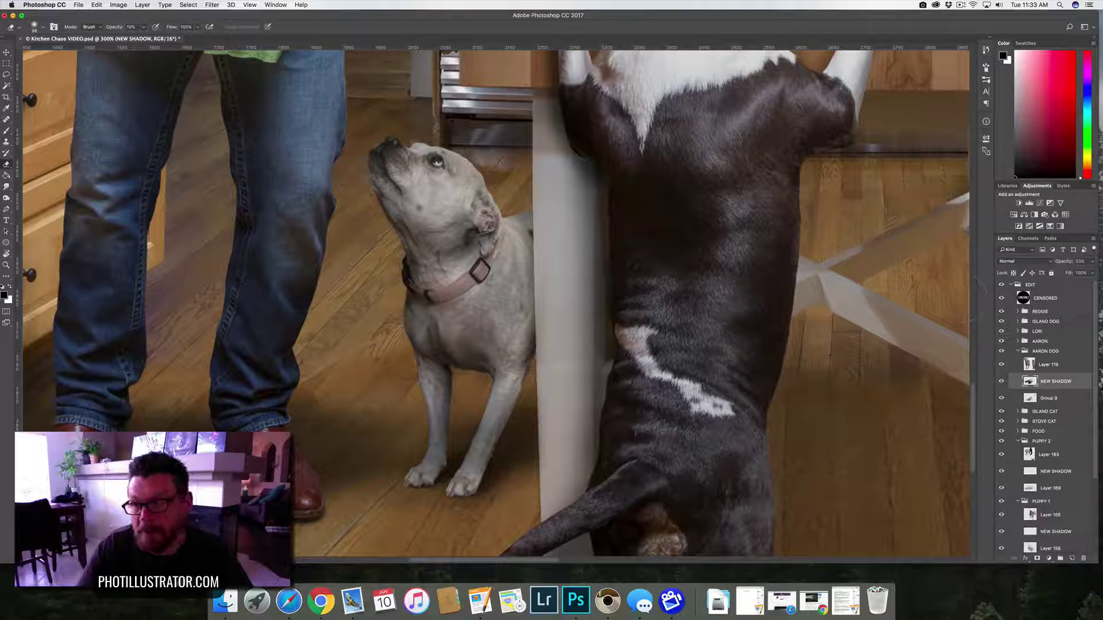
drag(1092, 273, 1067, 274)
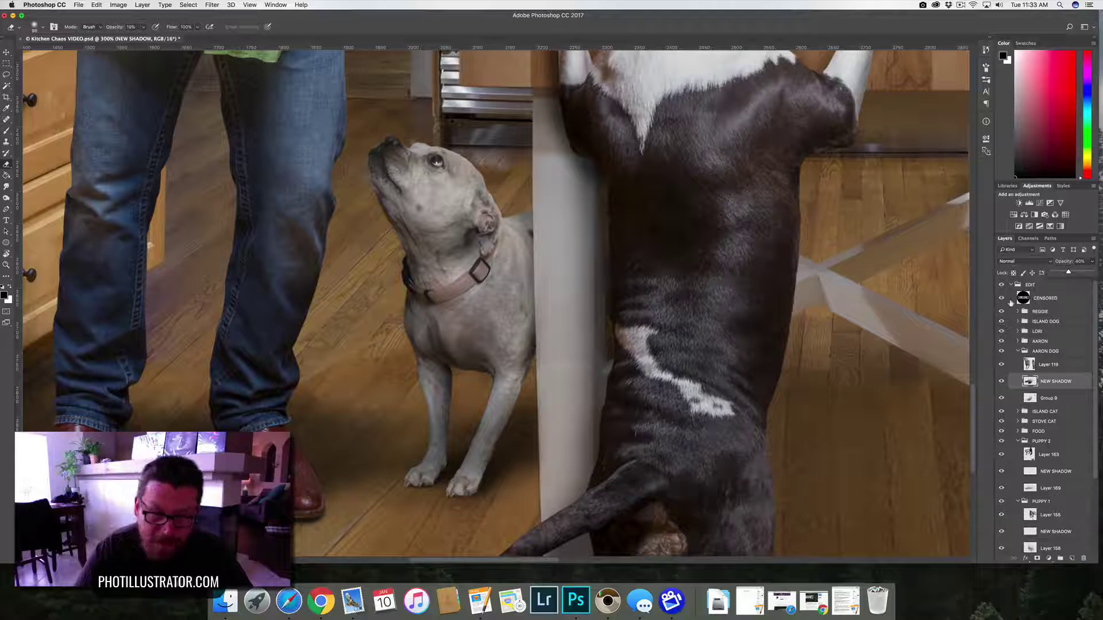
key(Escape)
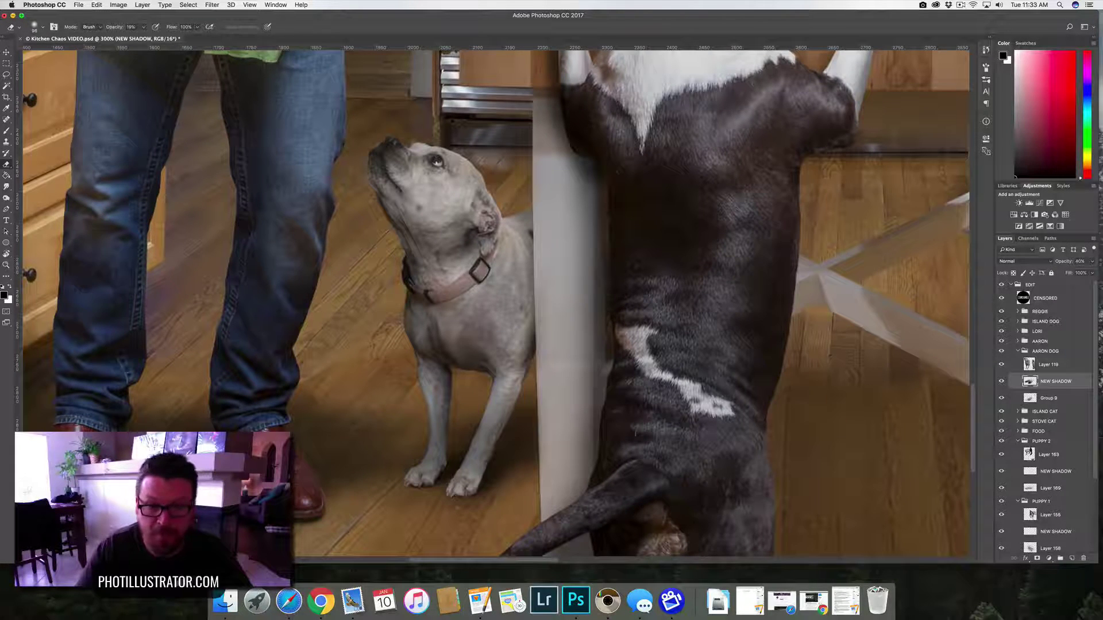
scroll(735, 414, down, 5)
scroll(735, 414, right, 8)
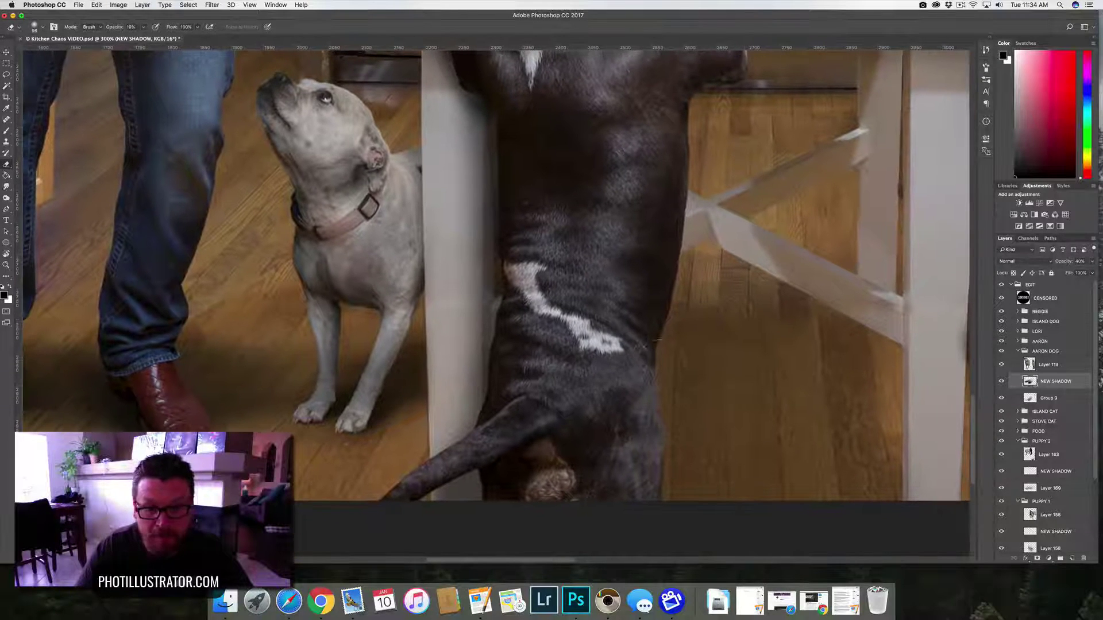
Step: Add Layer 209 and paint a faint shadow under the grey dog's front paws at 14% opacity
click(1073, 559)
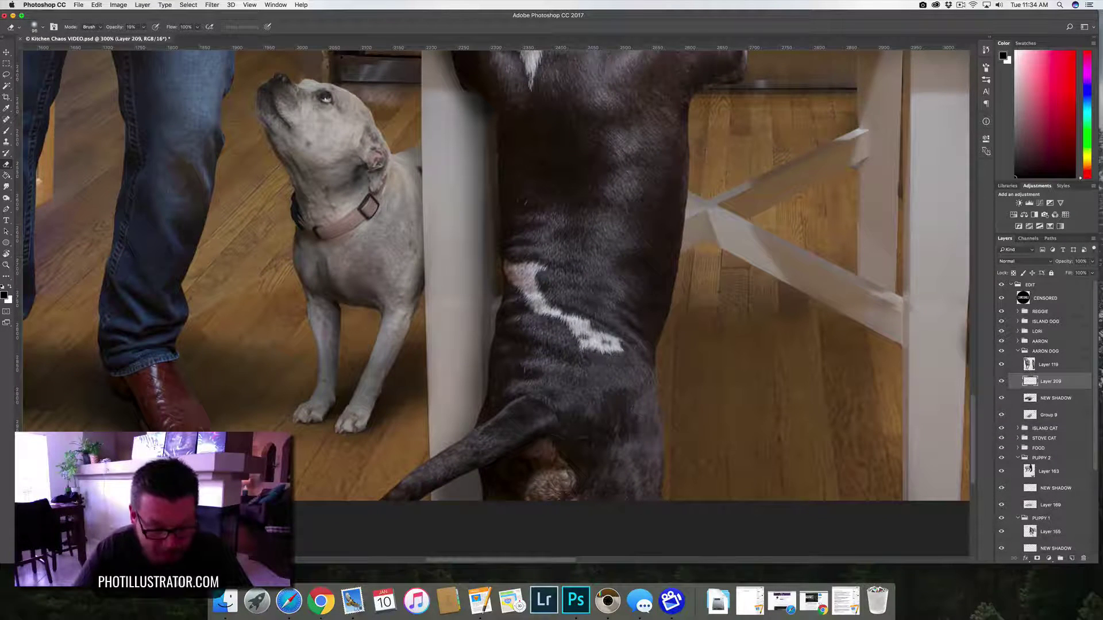
key(b)
mouse_move(369, 415)
mouse_down()
mouse_move(377, 427)
mouse_move(325, 396)
mouse_up()
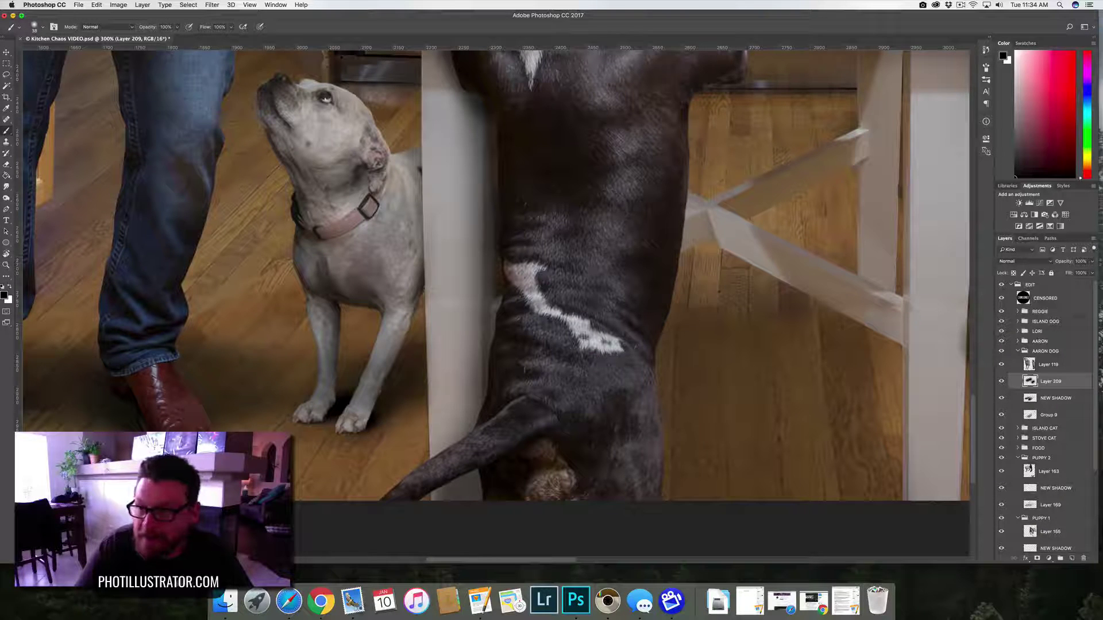
click(1092, 261)
drag(1090, 272, 1068, 277)
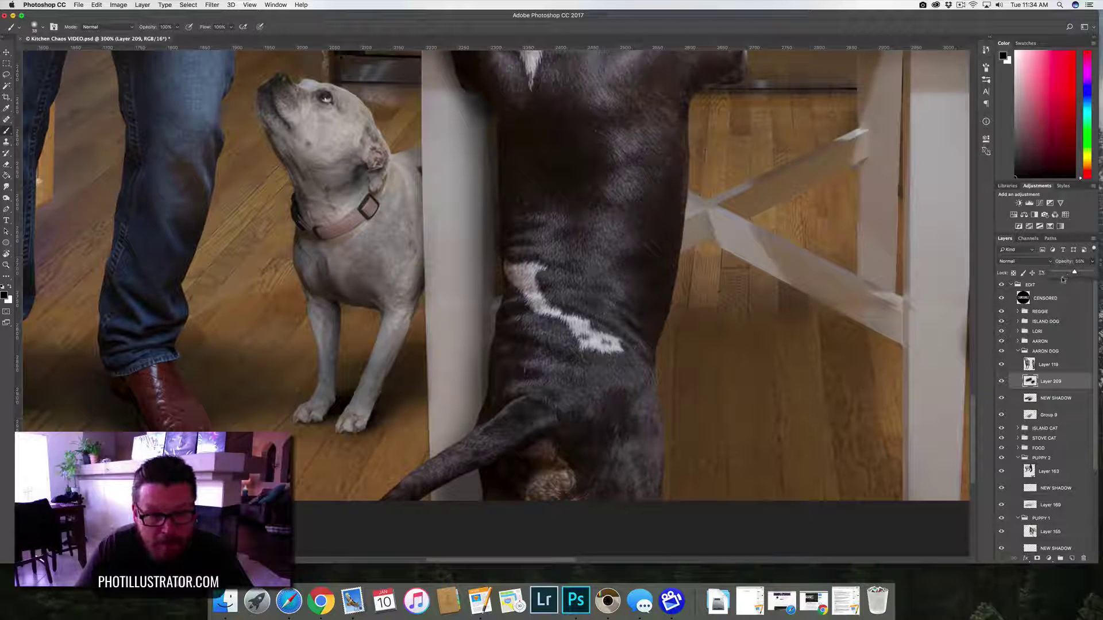
click(1061, 279)
click(1092, 261)
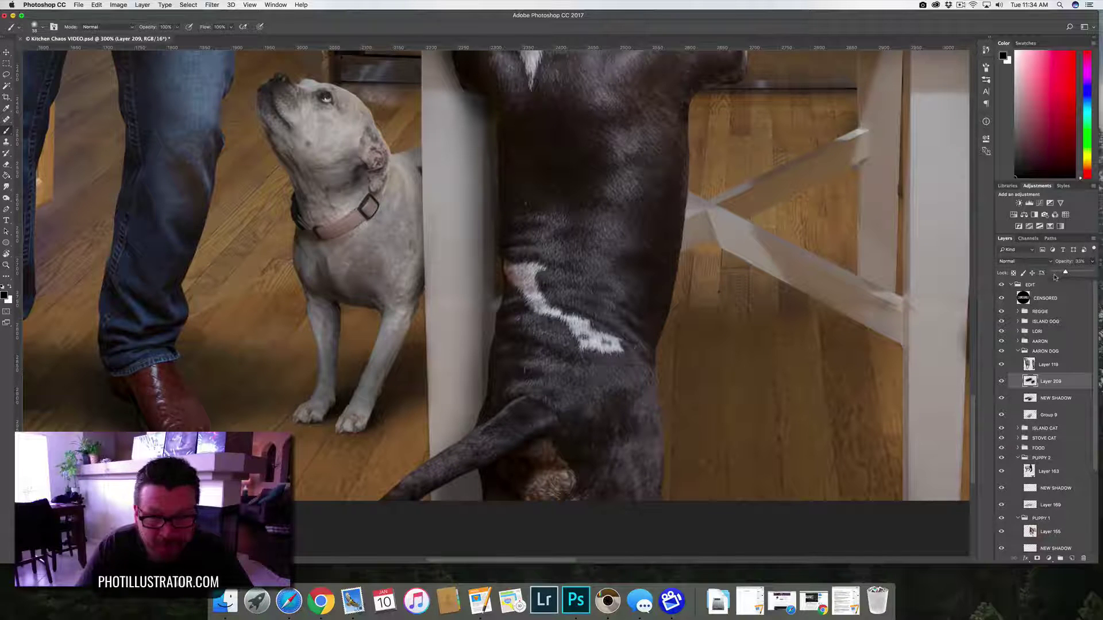
drag(1063, 274, 1058, 274)
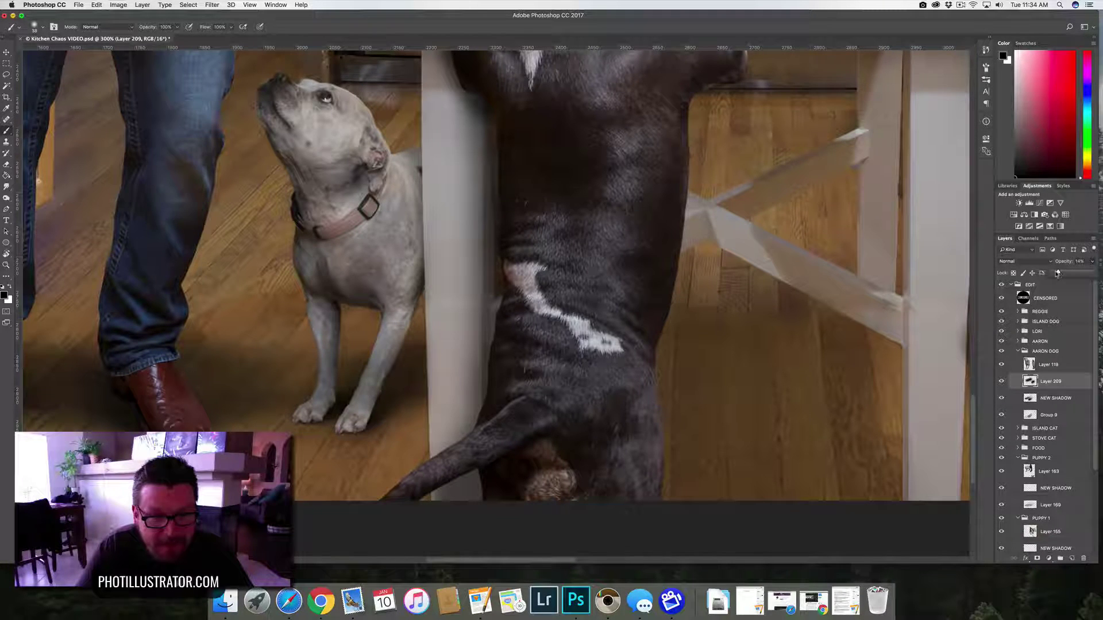
Step: Resize the eraser and pan across the canvas to the two puppies
key(r)
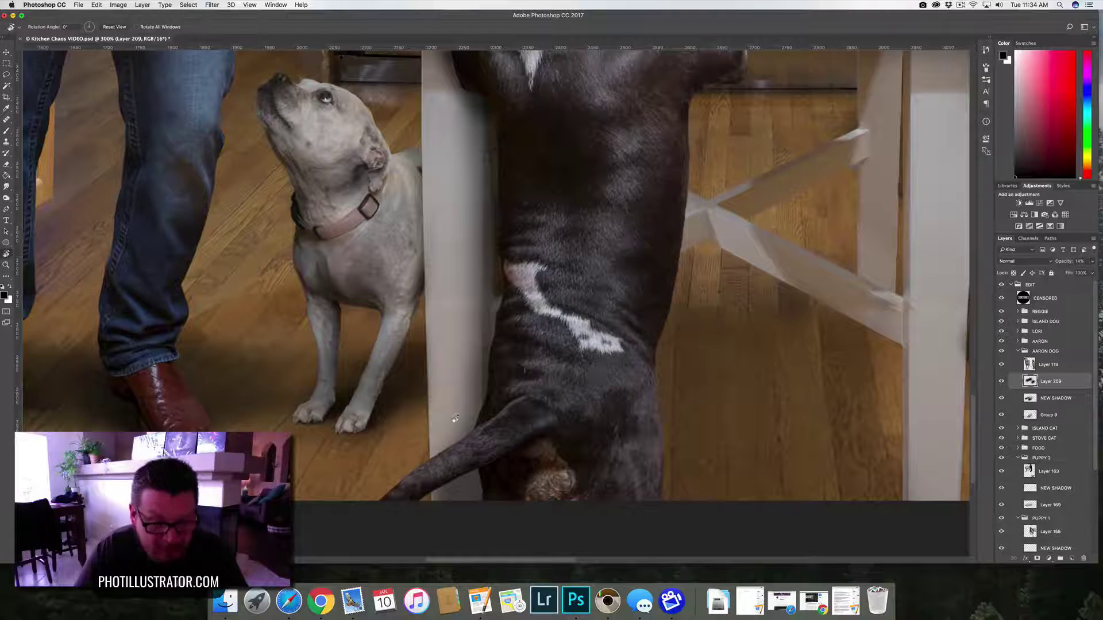
key(e)
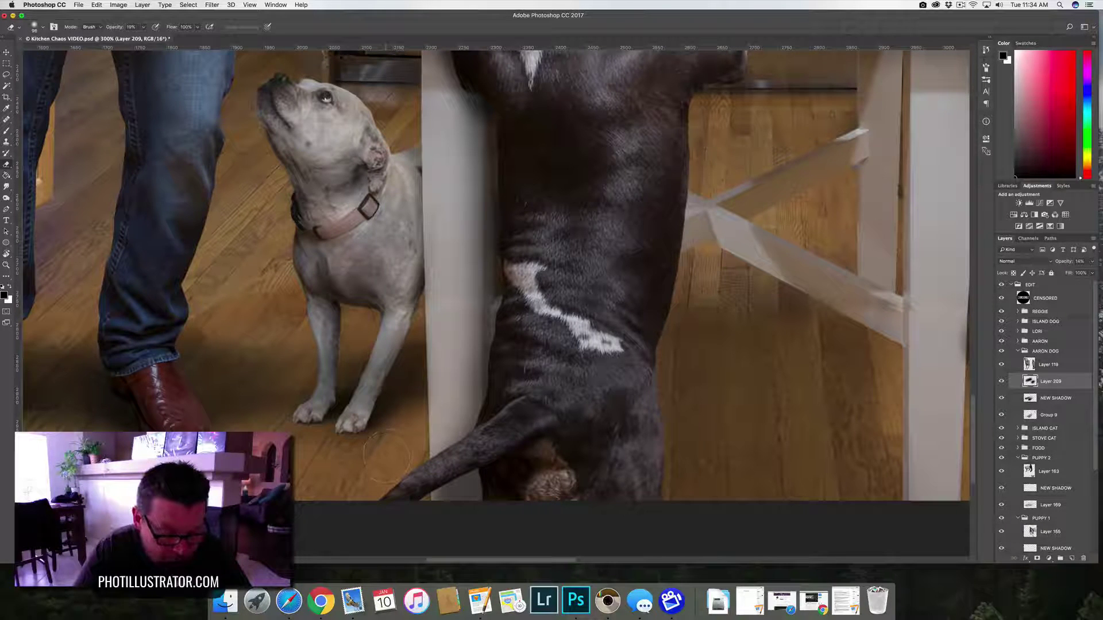
drag(394, 443, 379, 443)
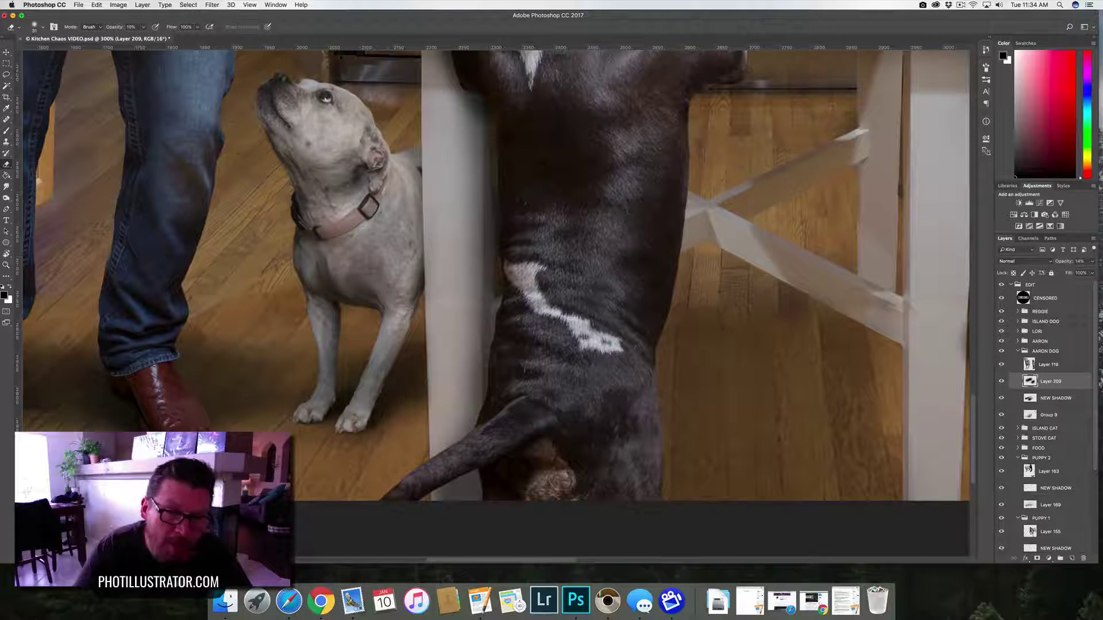
drag(652, 374, 505, 381)
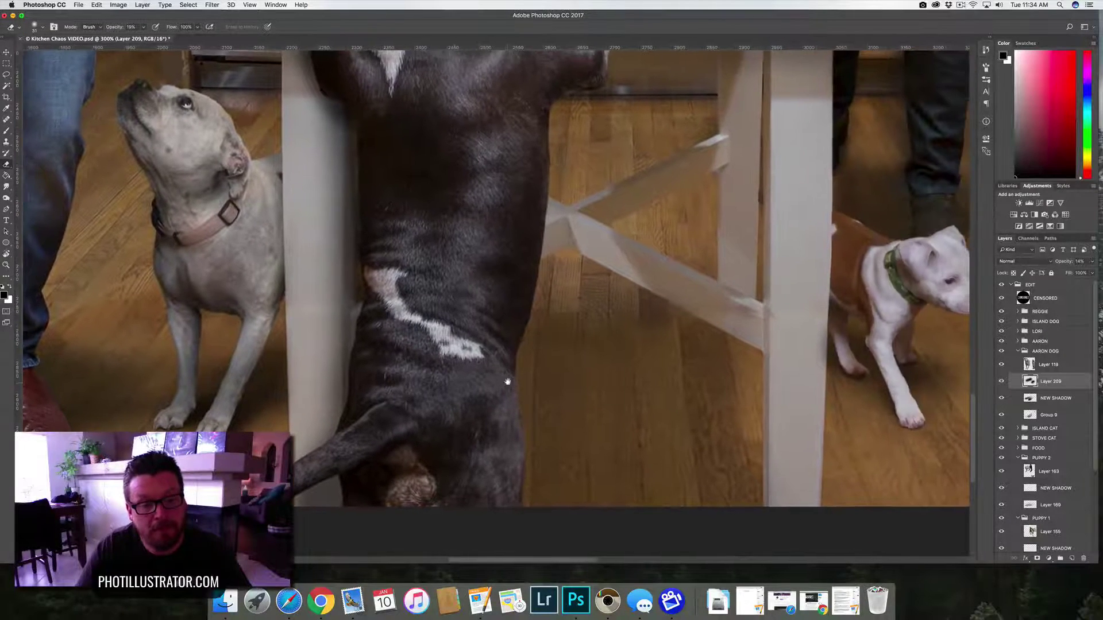
drag(729, 315, 332, 286)
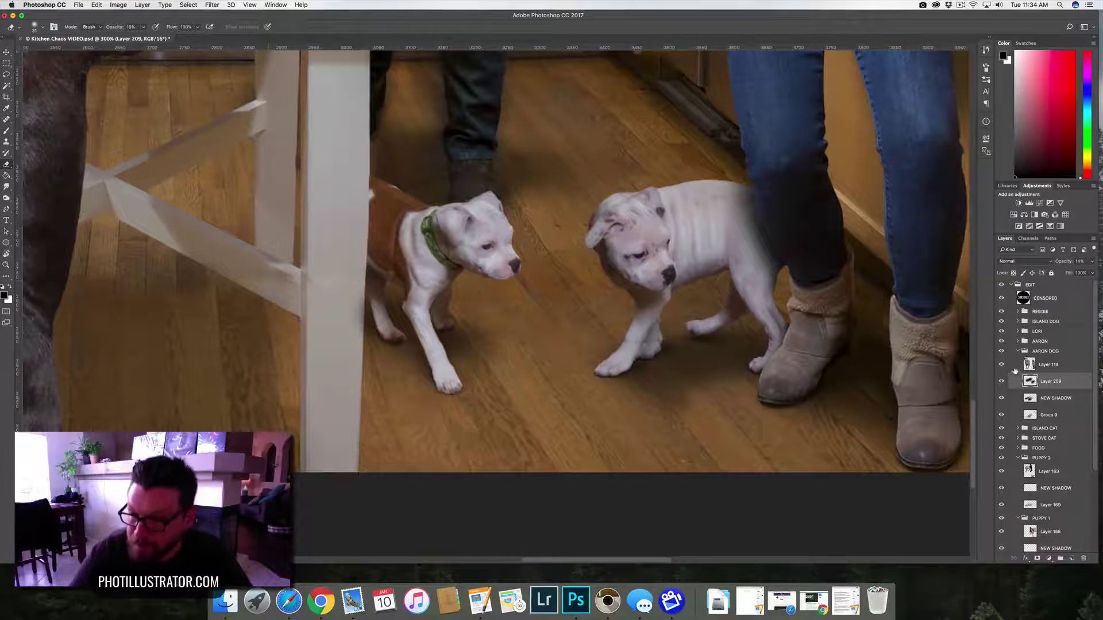
Step: Collapse AARON DOG and paint a shadow under the right puppy's paws on PUPPY 2's NEW SHADOW
click(1018, 351)
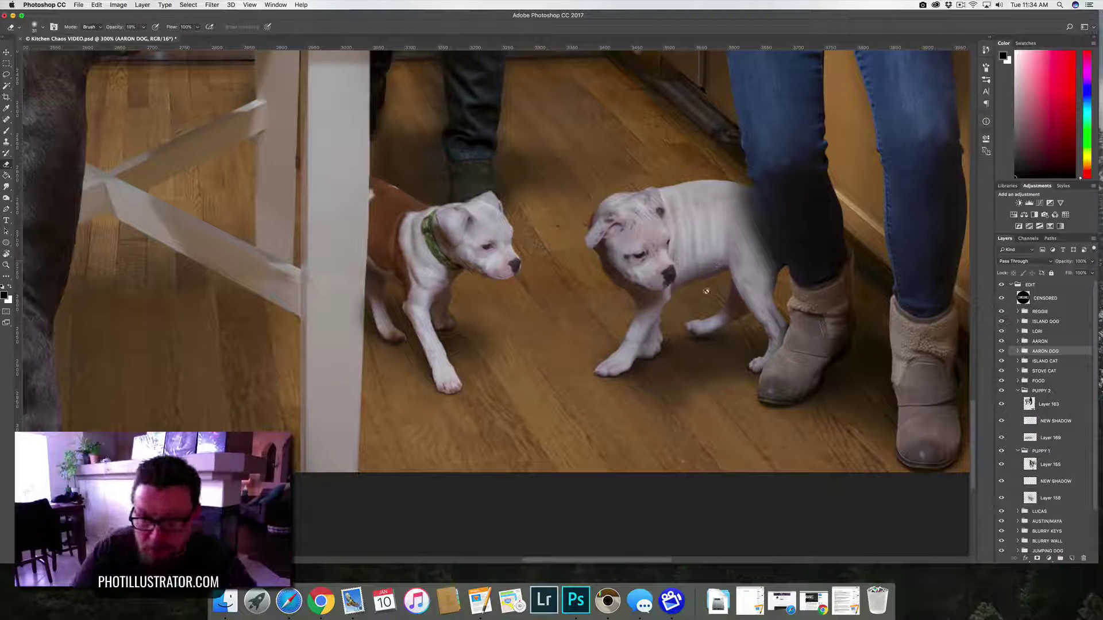
click(1061, 422)
key(b)
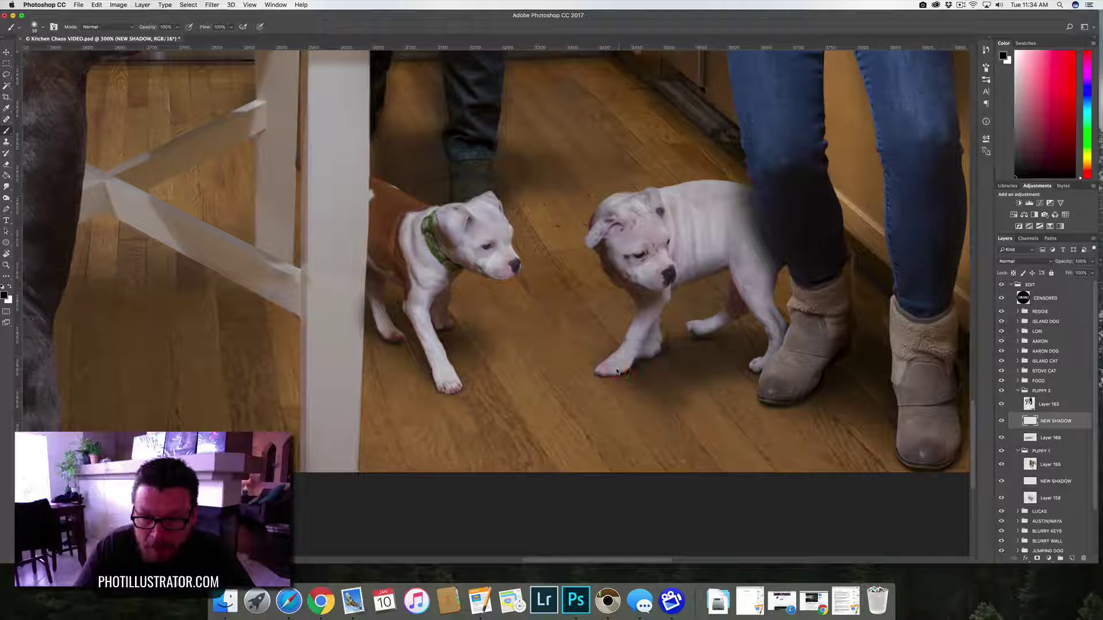
mouse_move(619, 372)
mouse_down()
mouse_move(686, 357)
mouse_move(661, 354)
mouse_move(694, 356)
mouse_up()
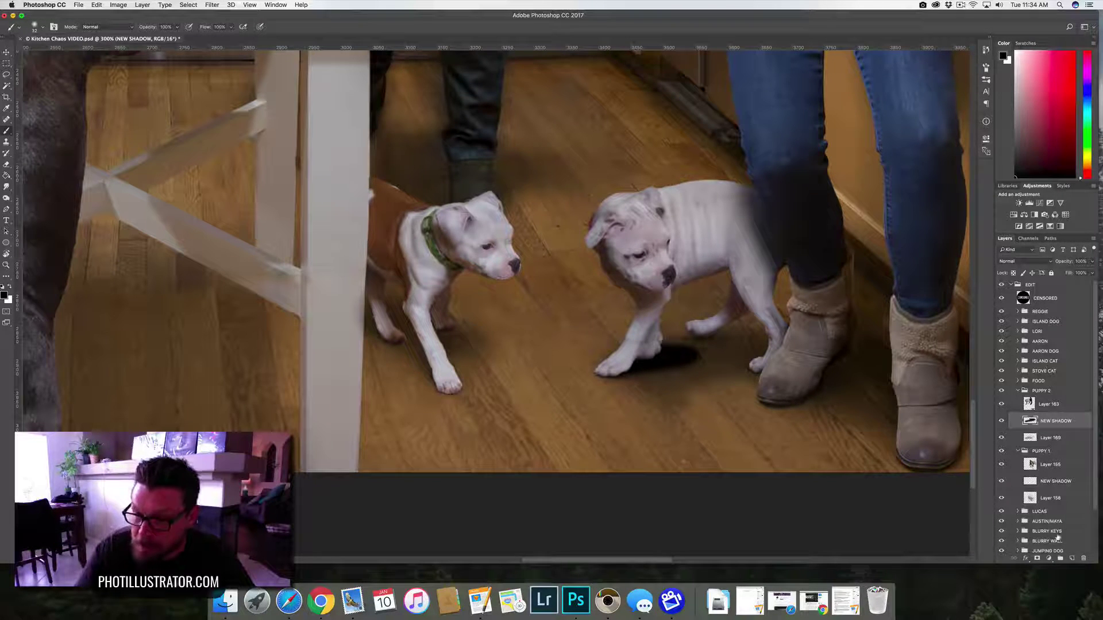
Step: Set the puppy shadow layer to 42% opacity and thin the shadow around the back paw
drag(1093, 262, 1067, 279)
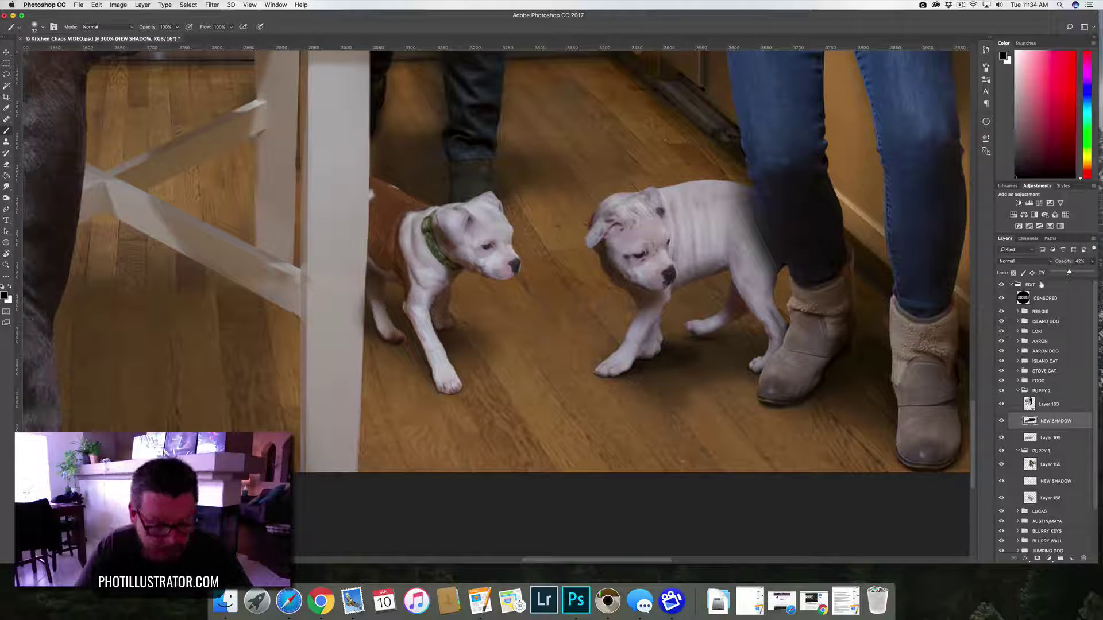
key(e)
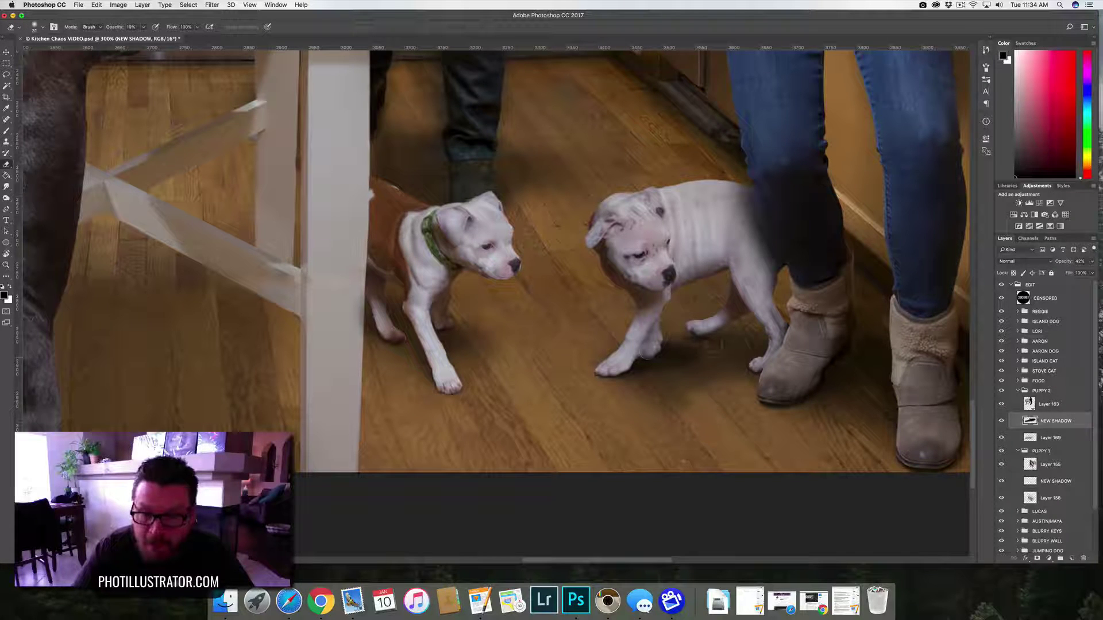
mouse_move(741, 325)
mouse_down()
mouse_move(706, 350)
mouse_move(719, 353)
mouse_move(727, 339)
mouse_move(712, 345)
mouse_up()
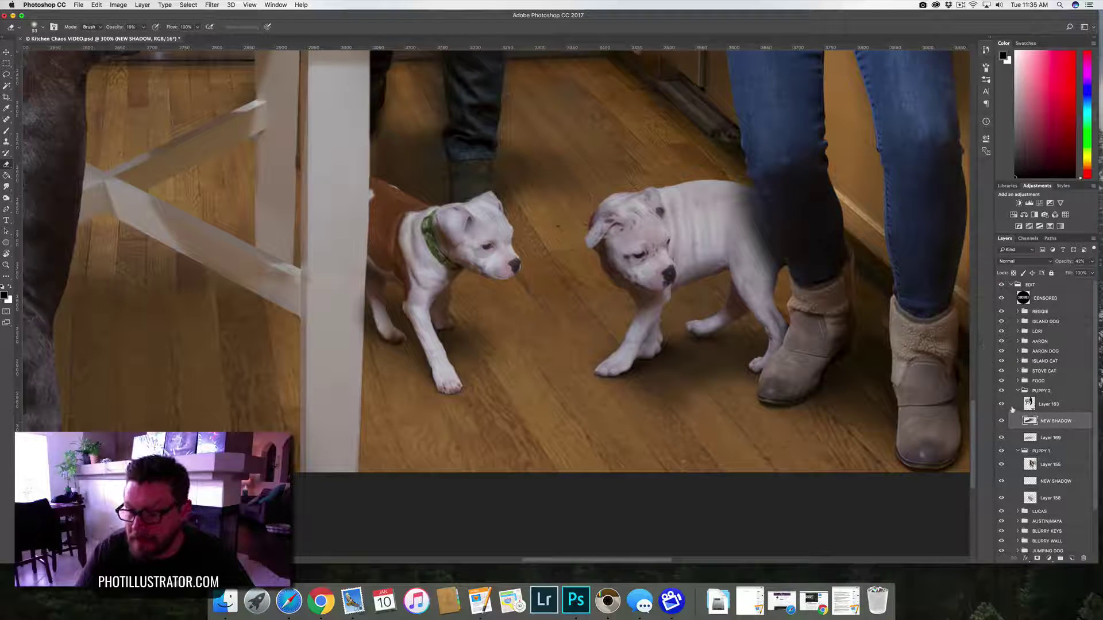
Step: Paint shadows under and behind the left puppy's legs on PUPPY 1's NEW SHADOW layer
click(1018, 391)
click(1042, 429)
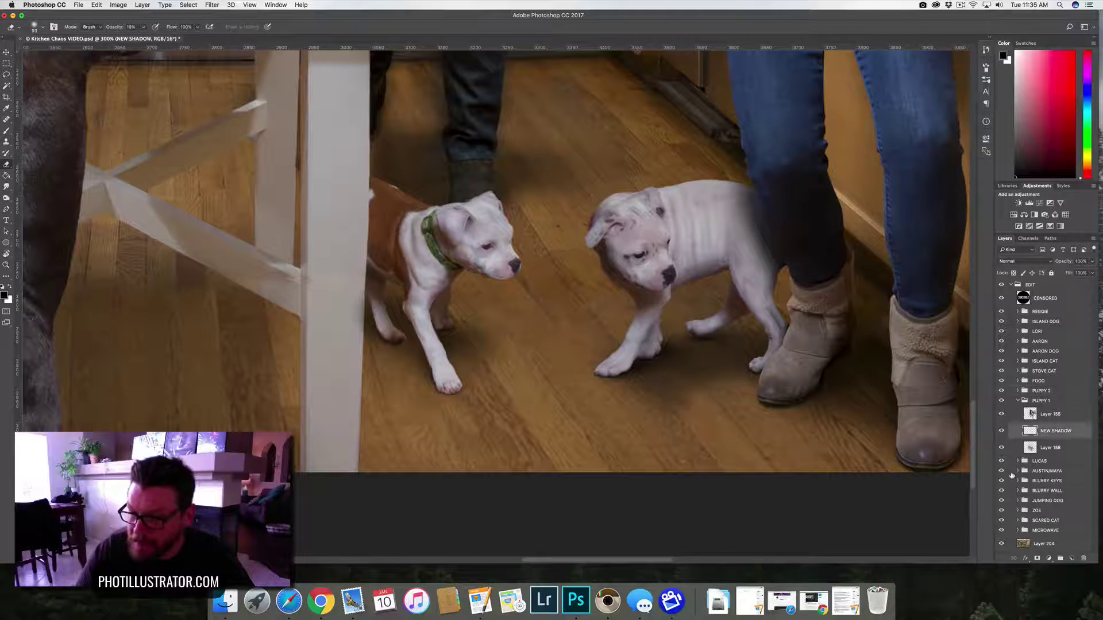
key(b)
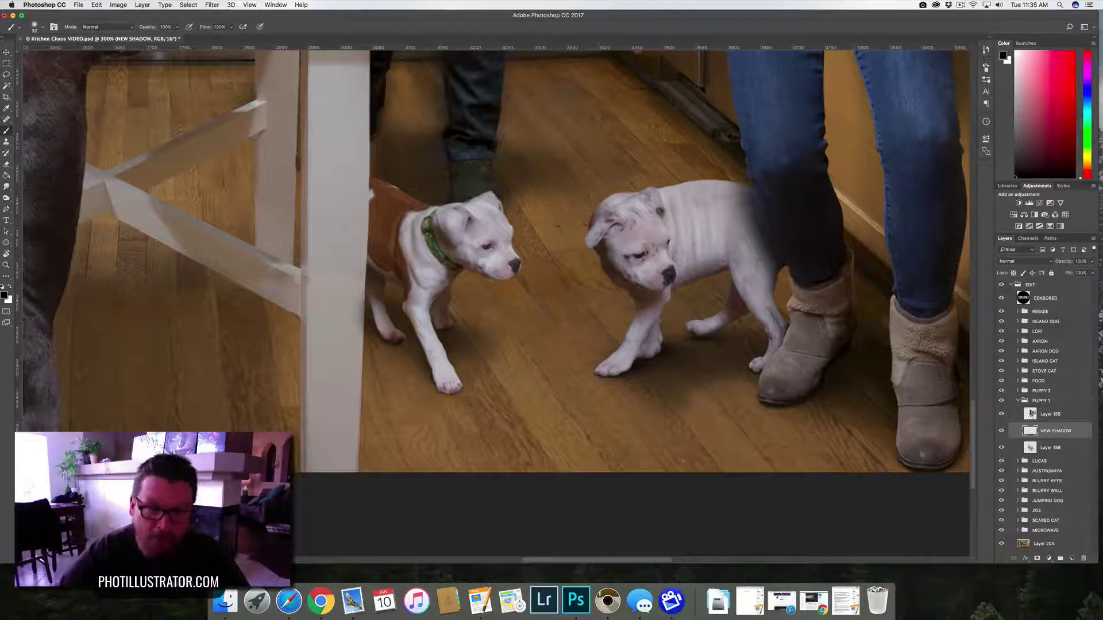
mouse_move(413, 376)
mouse_down()
mouse_move(431, 352)
mouse_move(413, 359)
mouse_move(448, 381)
mouse_up()
mouse_move(409, 333)
mouse_down()
mouse_move(400, 319)
mouse_move(403, 350)
mouse_move(359, 310)
mouse_up()
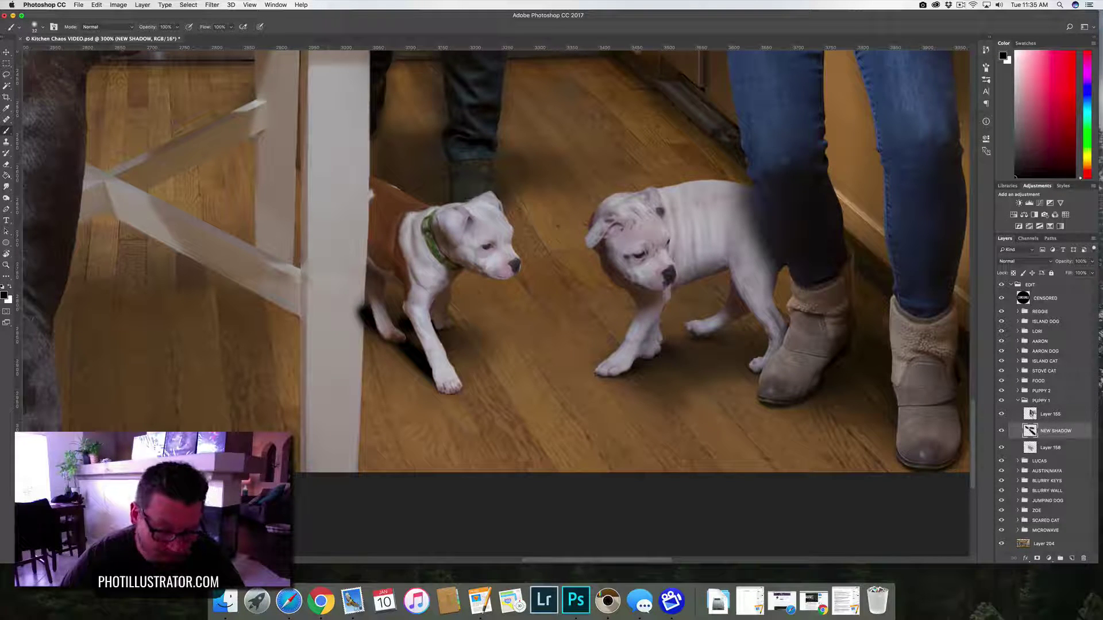
Step: Erase the stray shadow beside the table leg with the eraser at full opacity
key(e)
click(143, 27)
drag(143, 27, 176, 27)
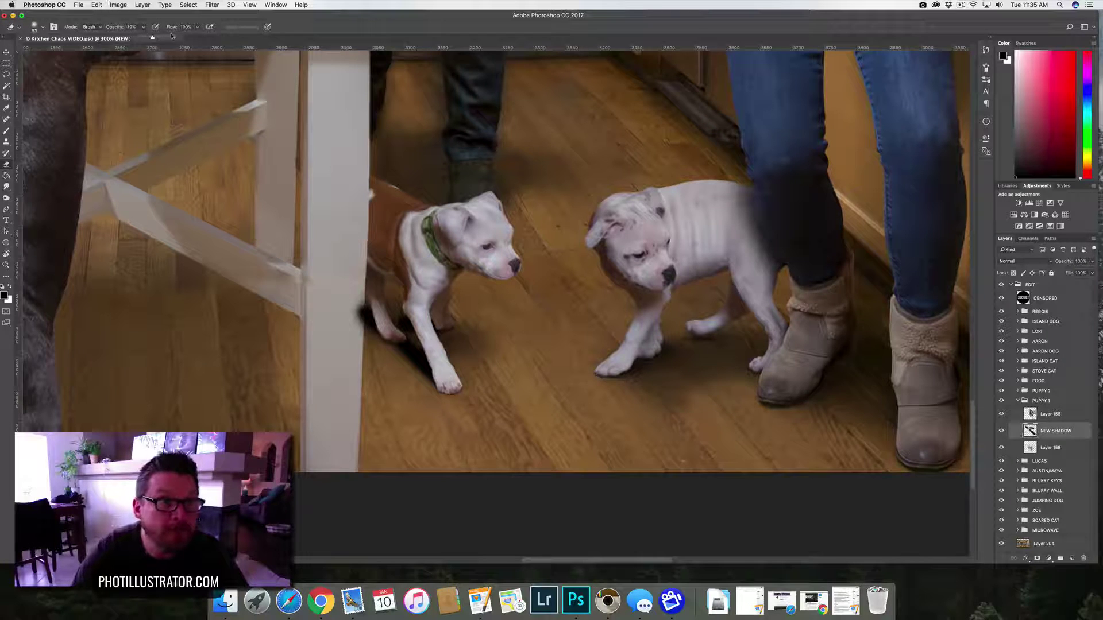
click(365, 327)
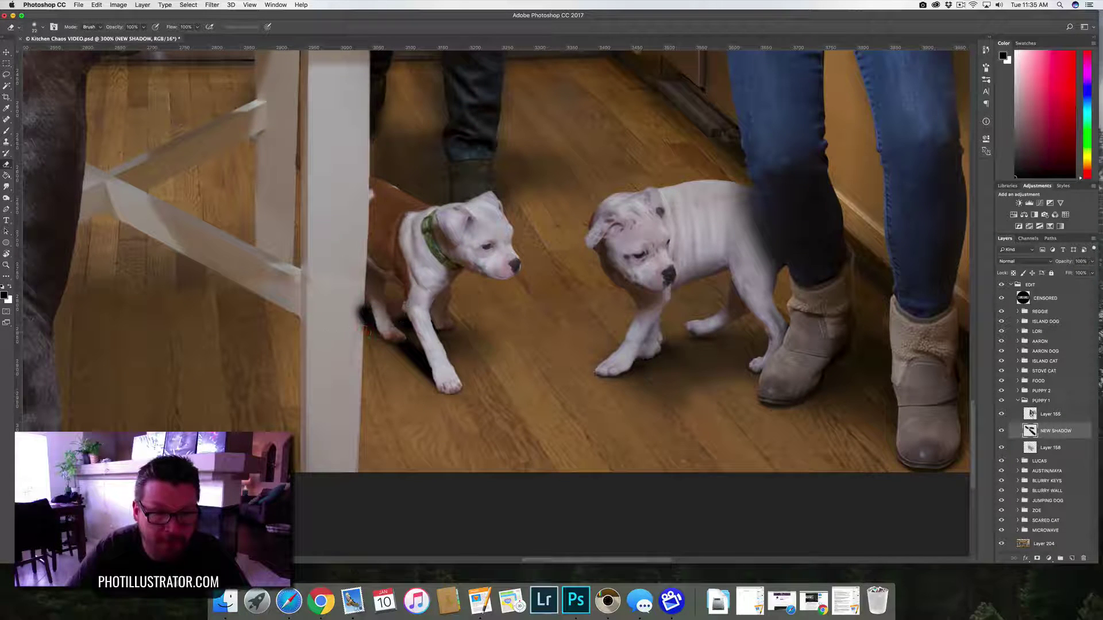
drag(364, 330, 359, 305)
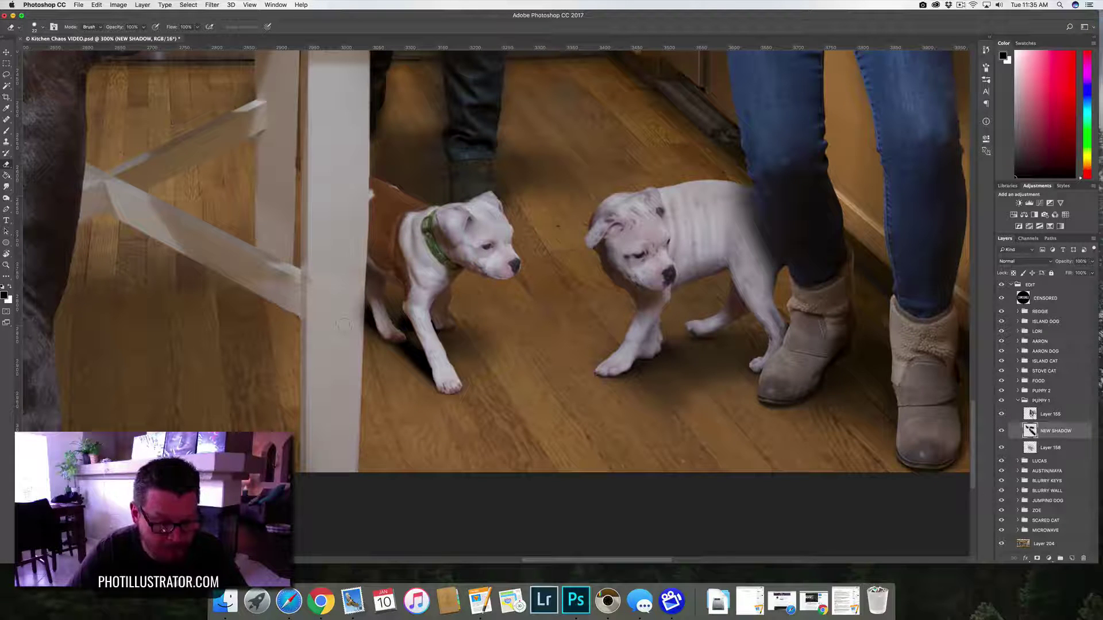
Step: Set brush opacity near 22%, lower the left puppy's shadow layer opacity, and zoom out to 66.7%
click(144, 27)
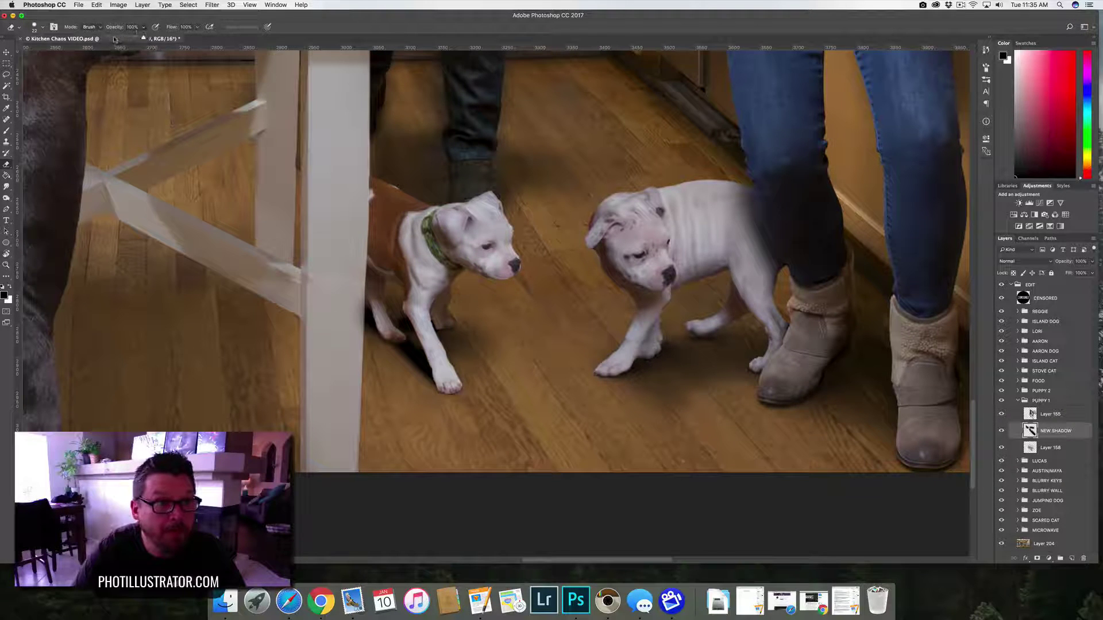
drag(115, 38, 112, 41)
click(1093, 274)
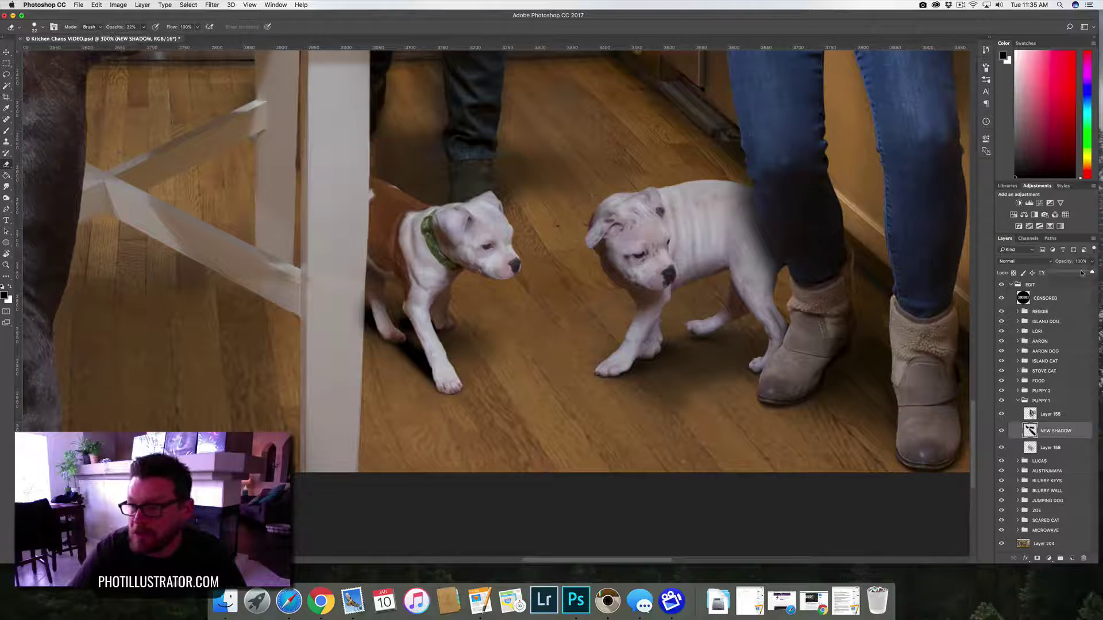
drag(1076, 274, 1072, 273)
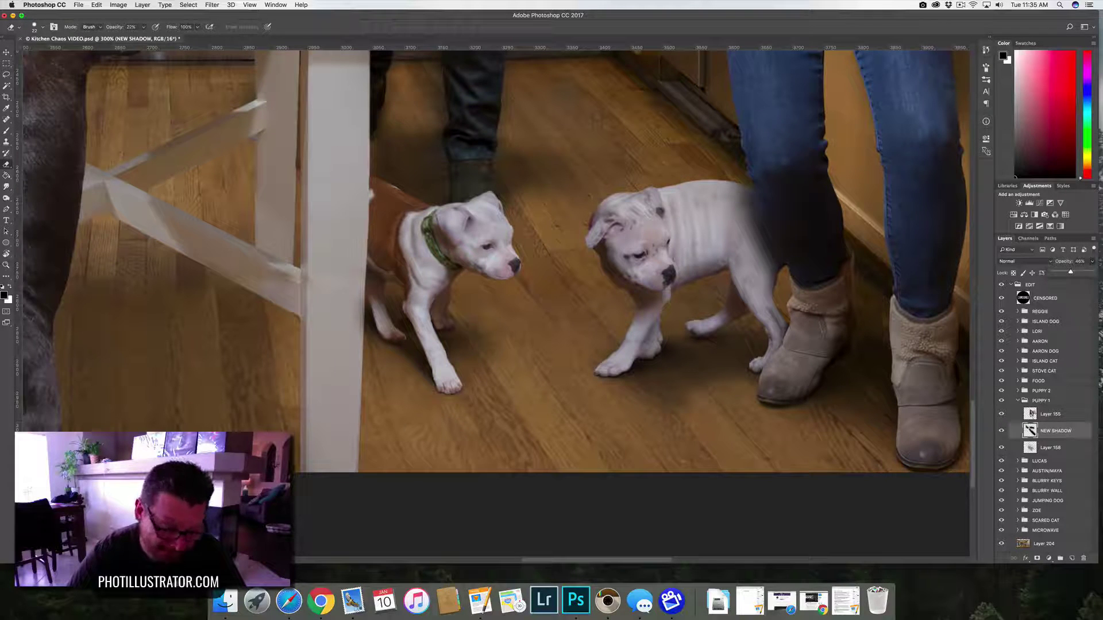
drag(340, 303, 371, 302)
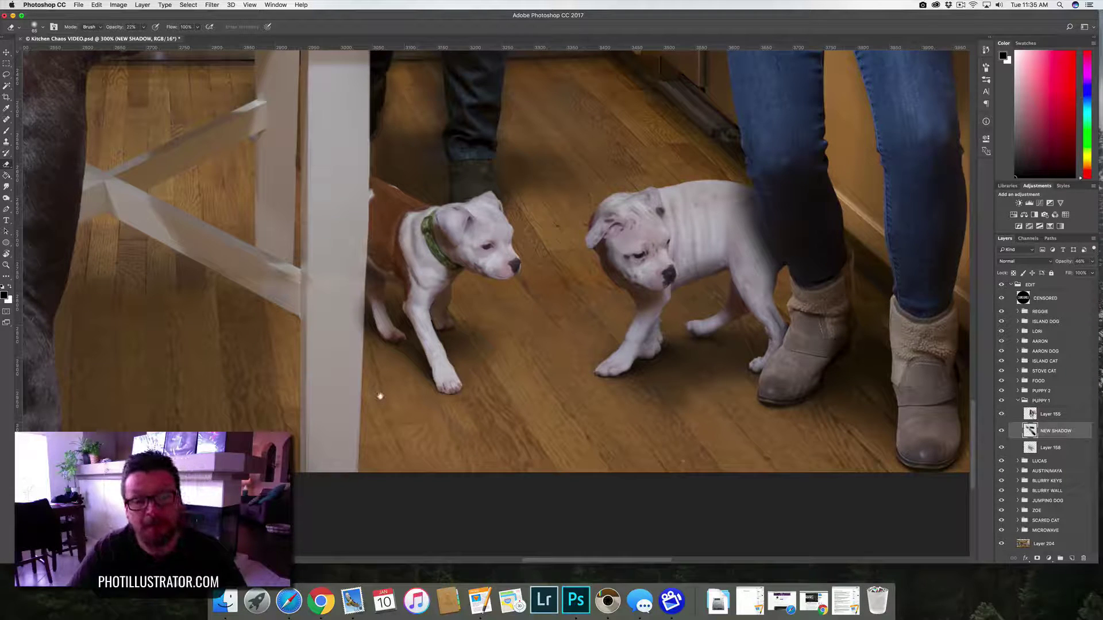
scroll(380, 396, down, 3)
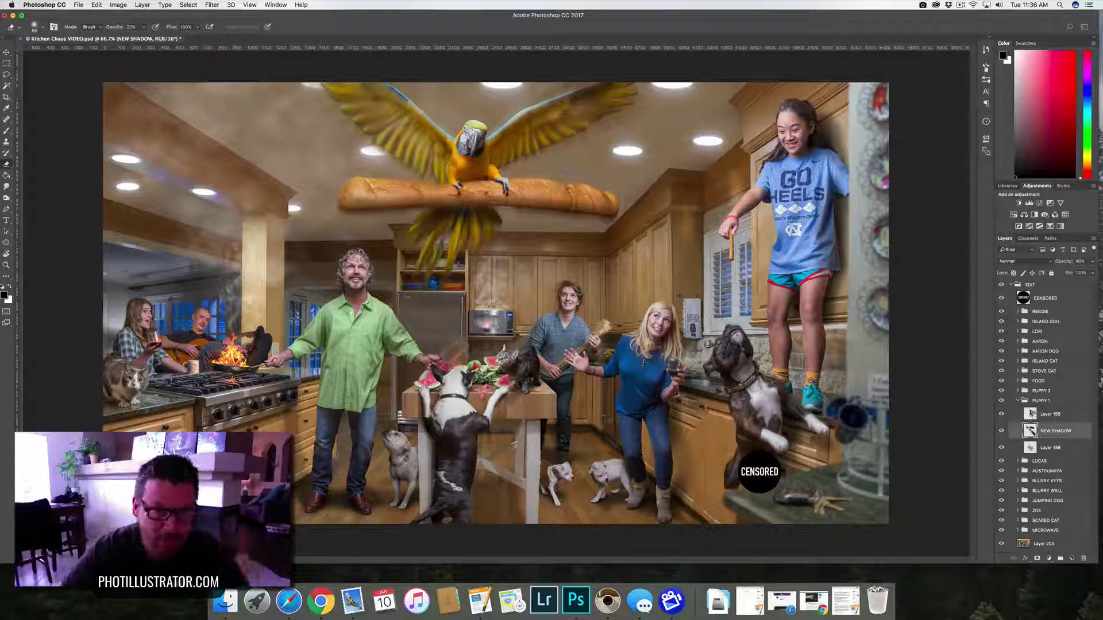
key(v)
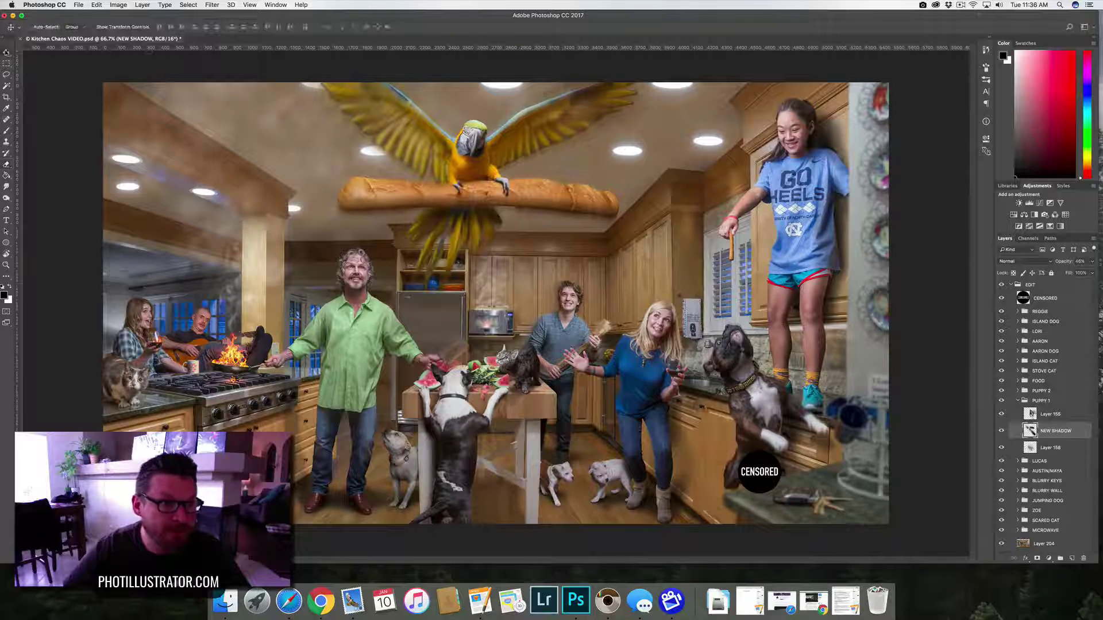